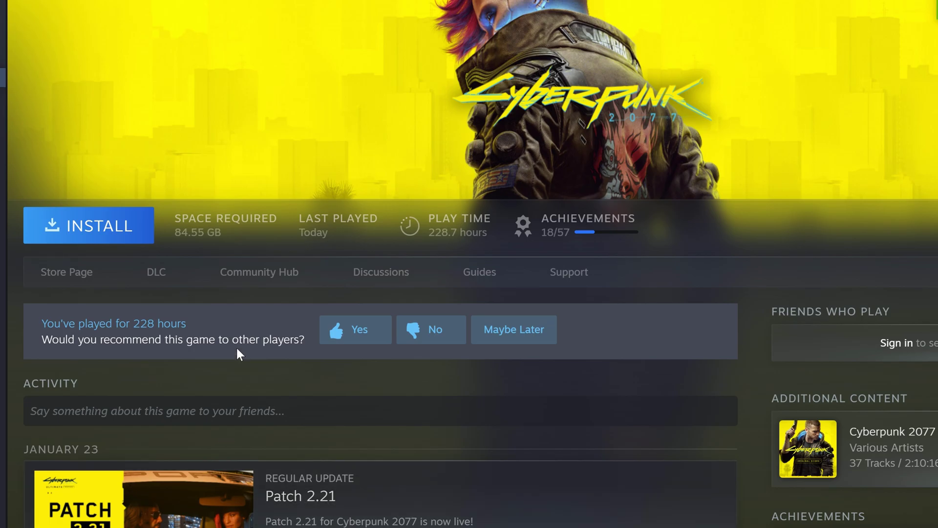
Step: Install Cyberpunk 2077 from the Steam library onto Local Disk (D:)
left_click(98, 229)
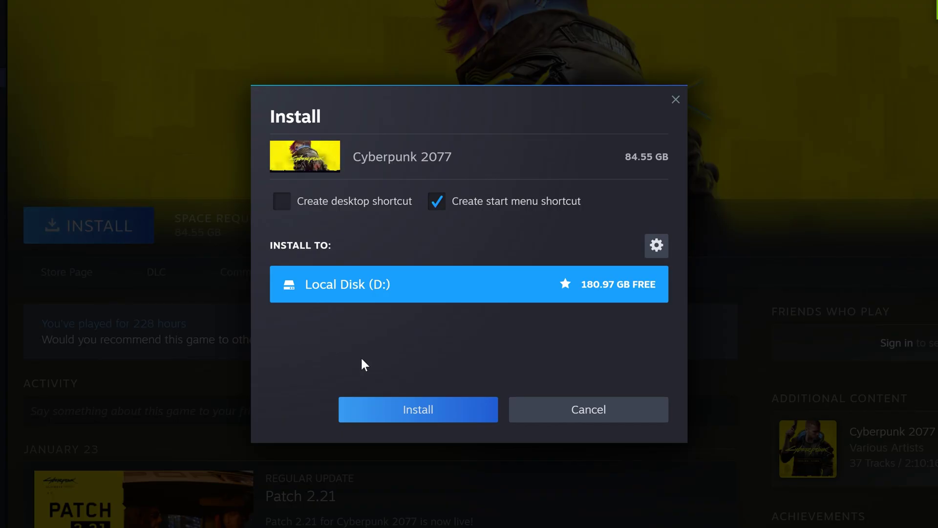
left_click(433, 410)
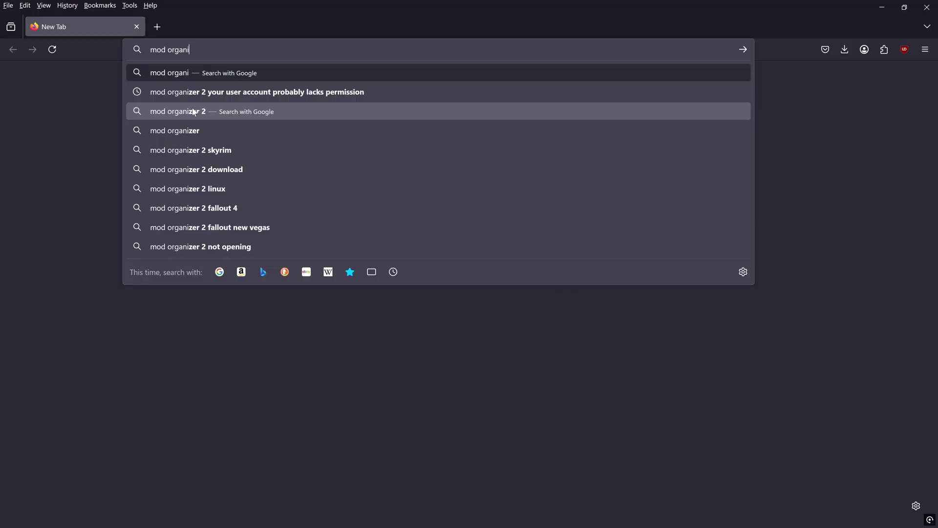
Step: Search 'mod organizer 2', open its GitHub Releases page, and scroll to the v2.5.2 assets
left_click(194, 112)
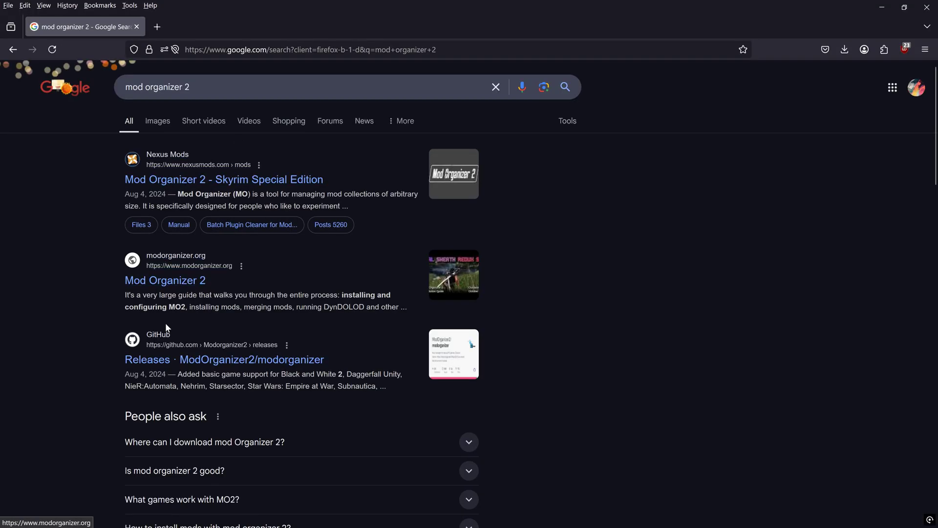
left_click(170, 362)
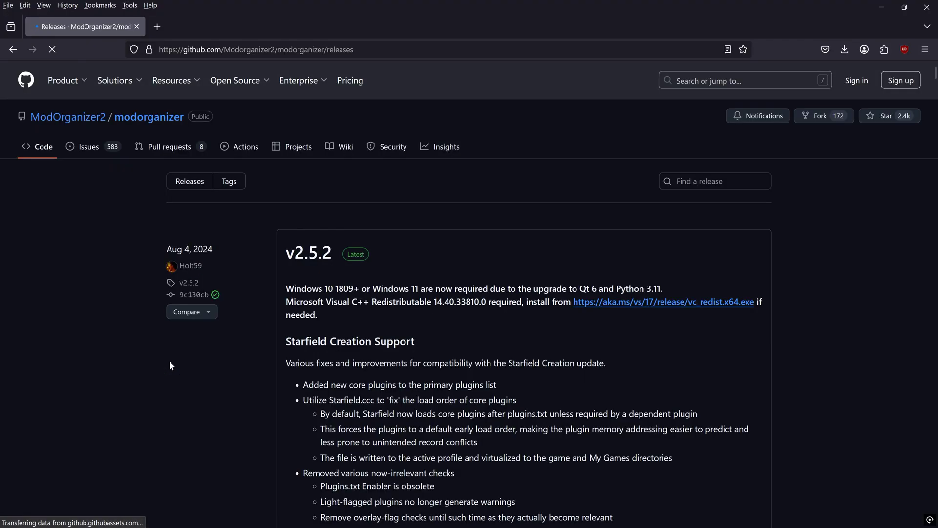
scroll(371, 318, "down", 10)
scroll(410, 318, "down", 20)
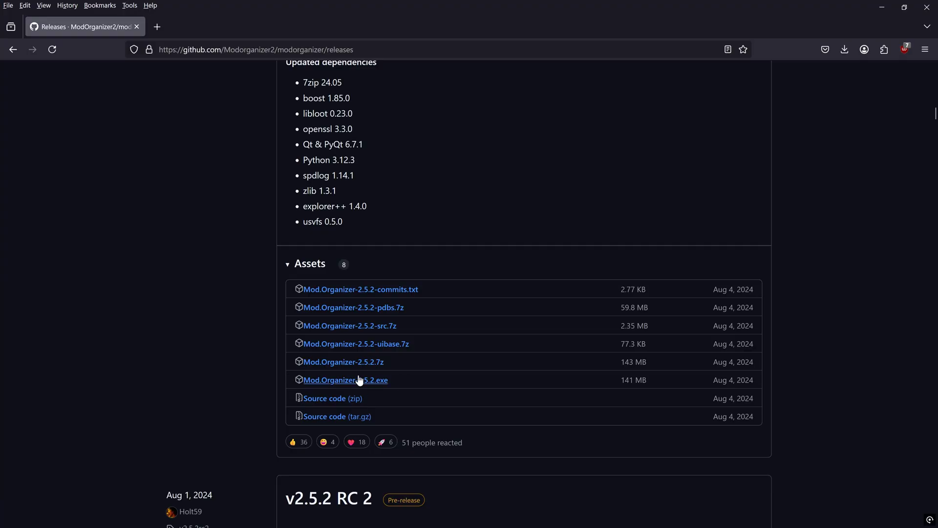
Step: Launch the Mod Organizer 2.5.2 installer, accept the license, and set the folder to C:\Modding\MO2
left_click(336, 381)
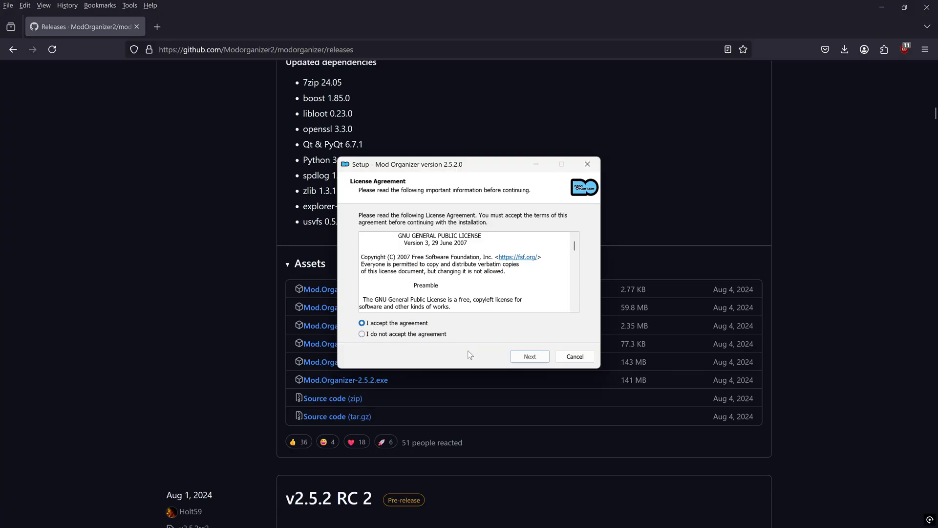
left_click(530, 356)
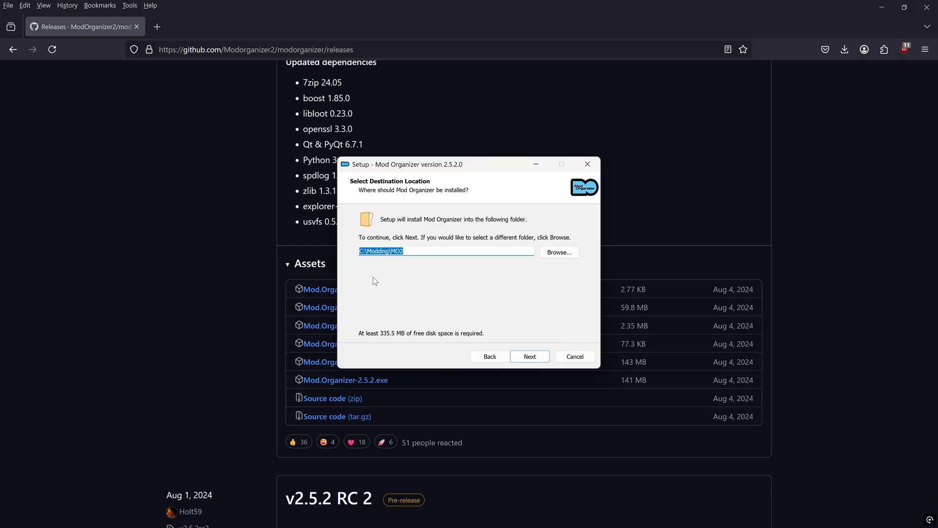
left_click(559, 252)
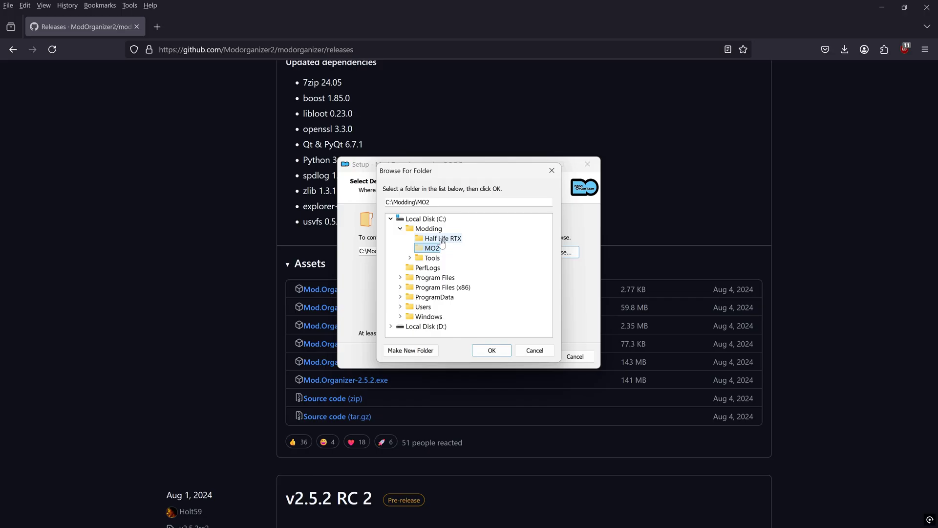
left_click(423, 231)
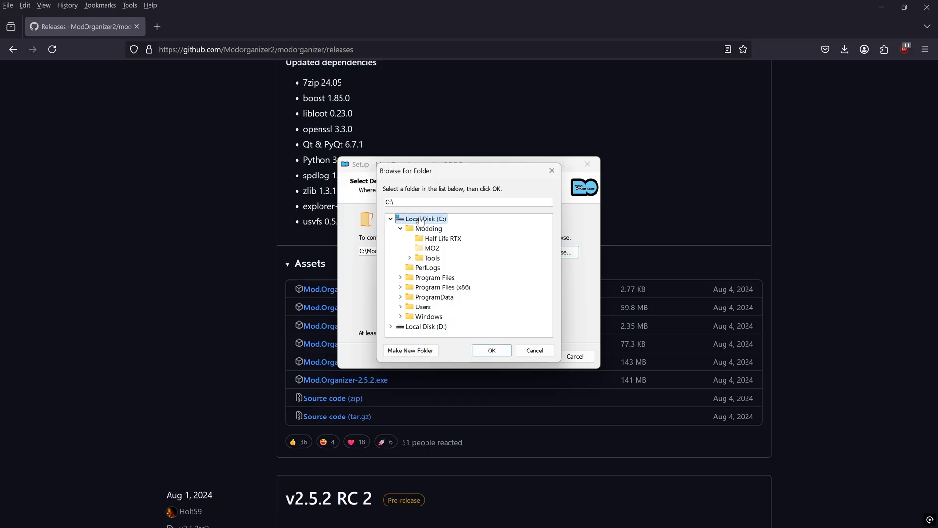
left_click(491, 350)
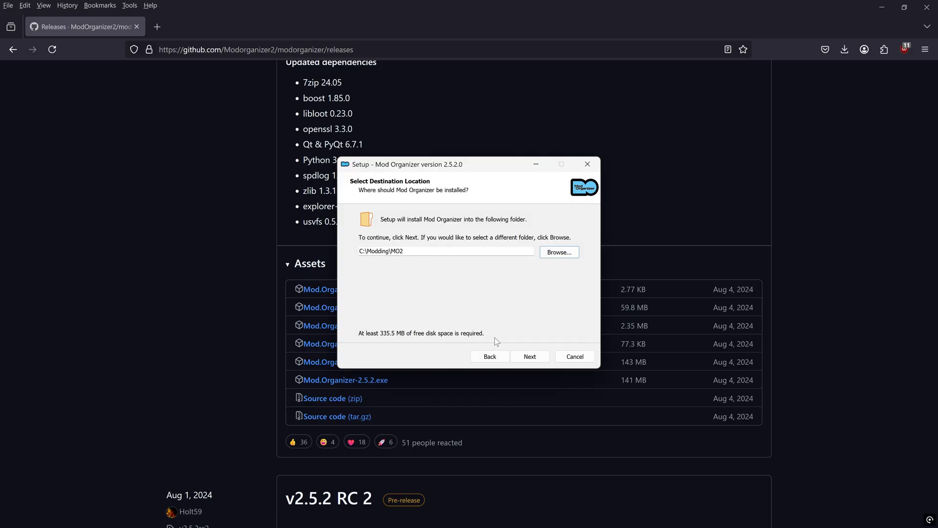
Step: Keep default components and Start Menu folder, skip the desktop shortcut, and install
left_click(529, 358)
left_click(529, 357)
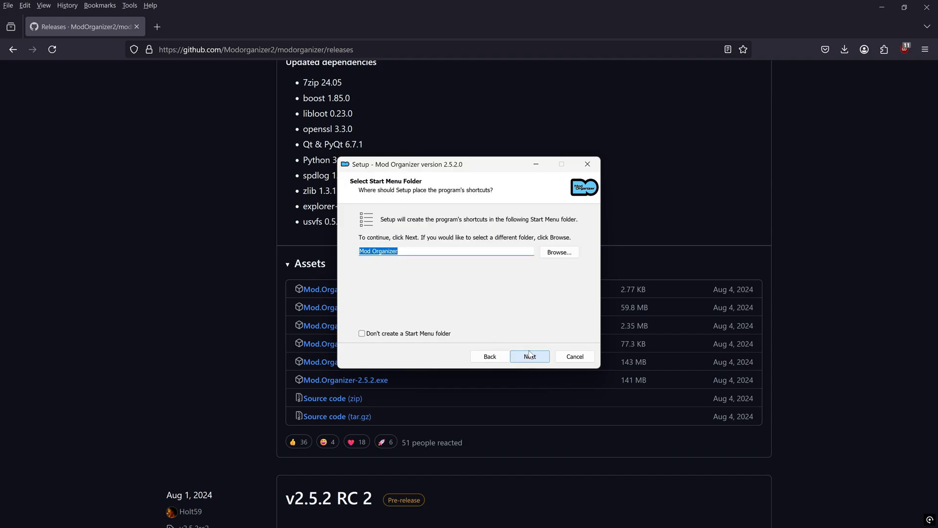
left_click(521, 356)
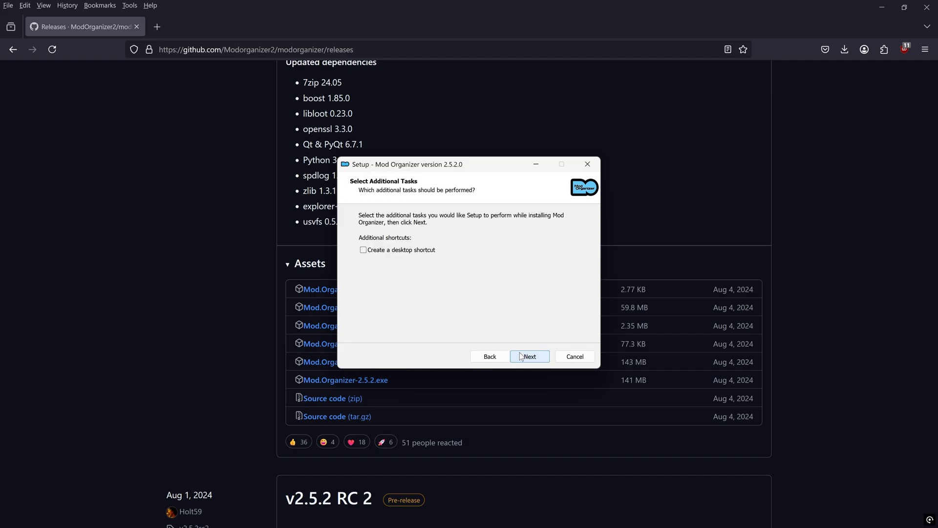
left_click(521, 356)
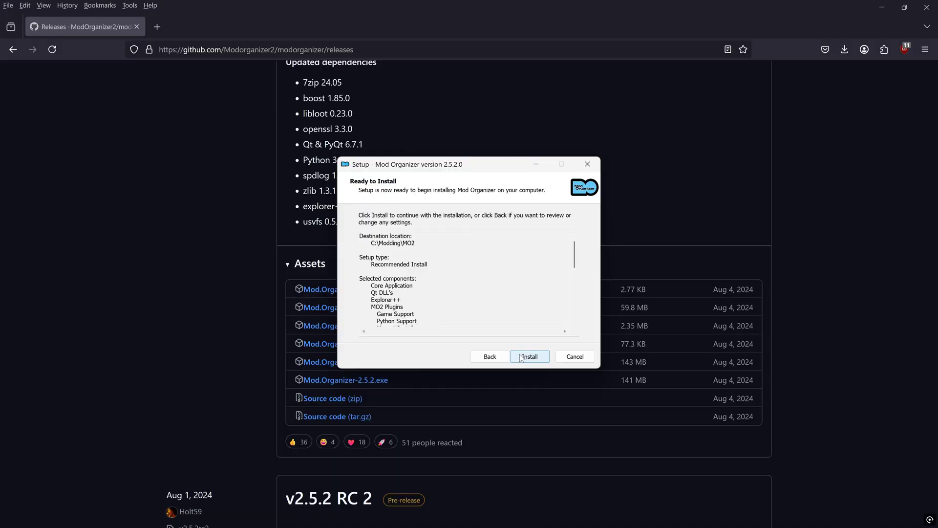
left_click(434, 389)
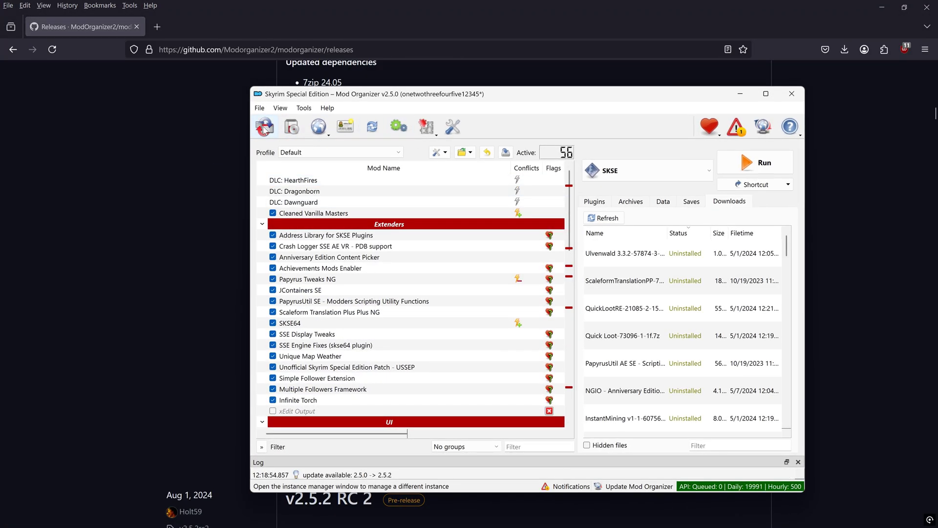
Step: Start a new Cyberpunk 2077 instance named 'Cyberpunk 2077' with default profile settings, then browse for its location
left_click(264, 127)
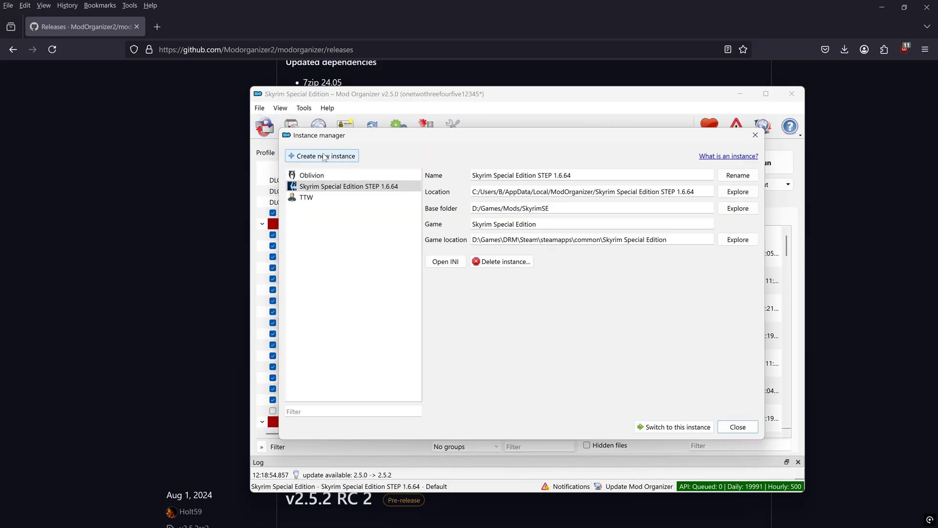
left_click(324, 157)
left_click(462, 231)
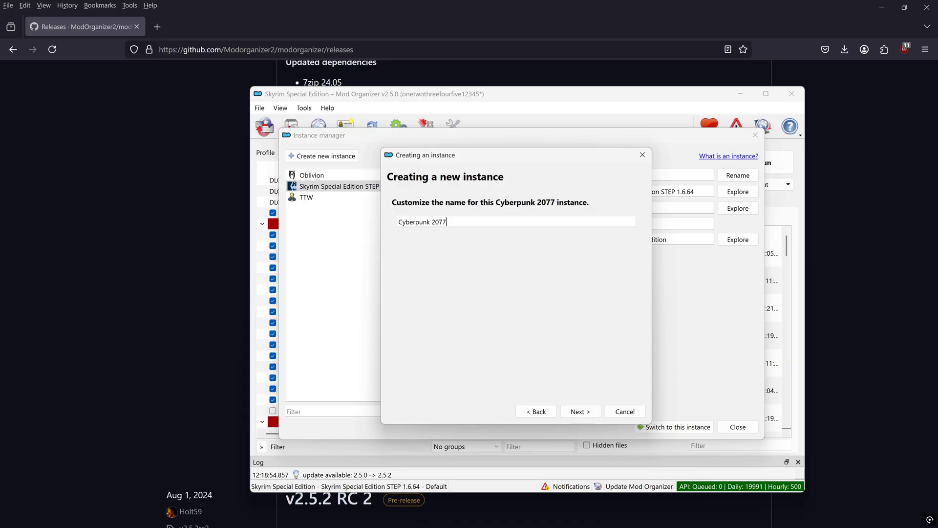
left_click(582, 412)
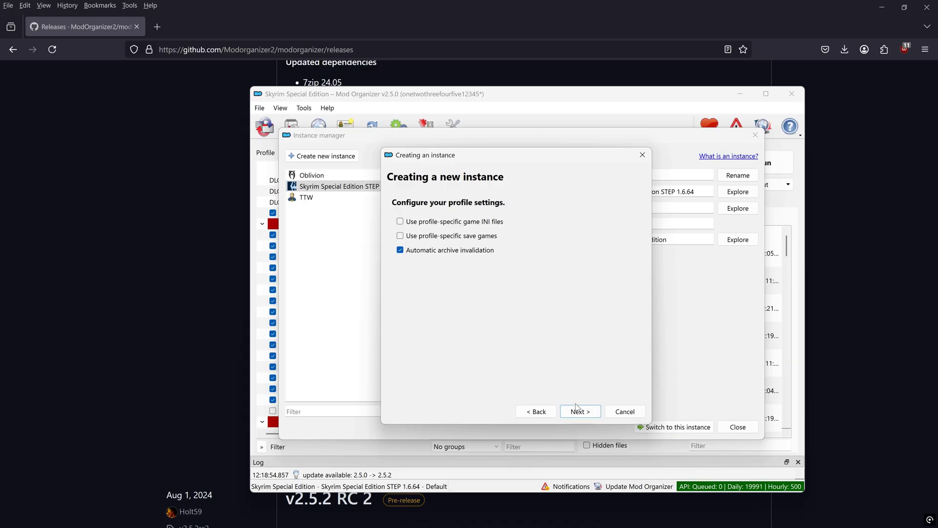
left_click(578, 409)
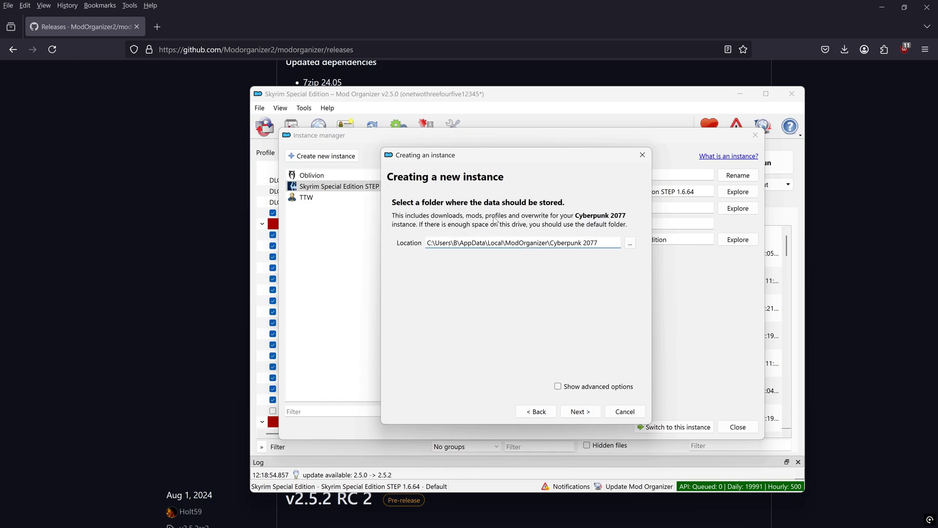
left_click(630, 243)
scroll(440, 337, "down", 5)
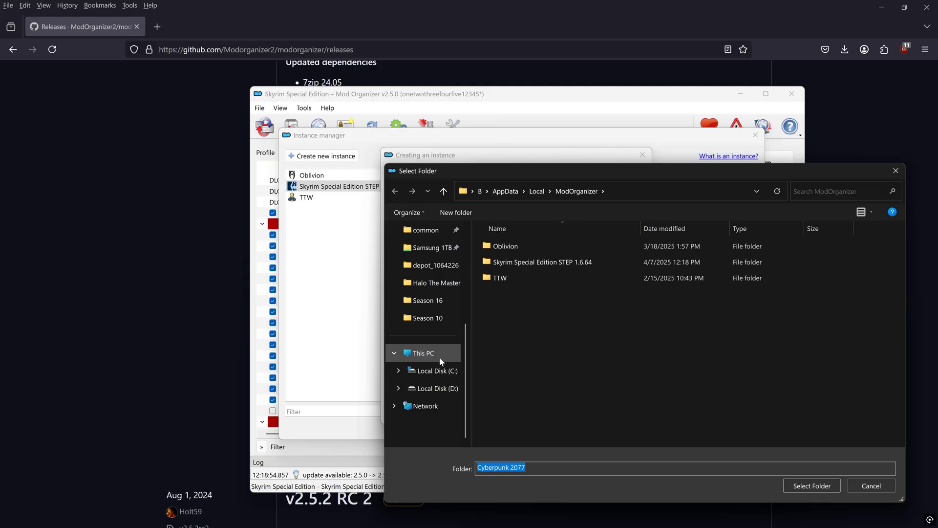
Step: Navigate the folder chooser to D:\Games\Mods and create a new folder there
left_click(437, 387)
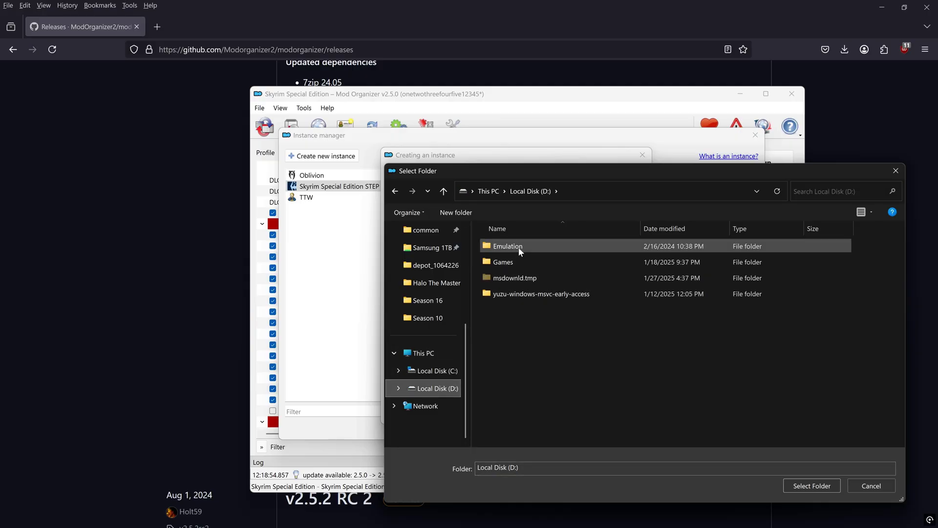
double_click(519, 260)
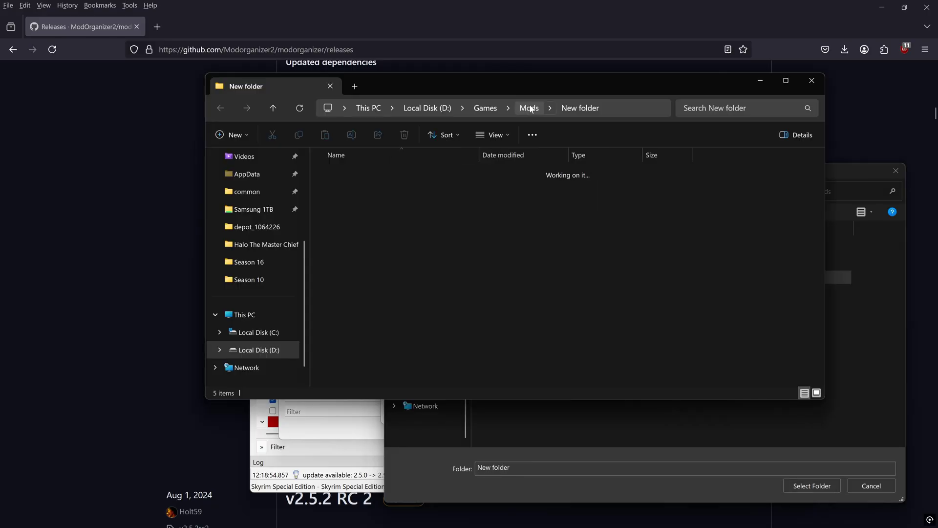
left_click(530, 106)
double_click(394, 200)
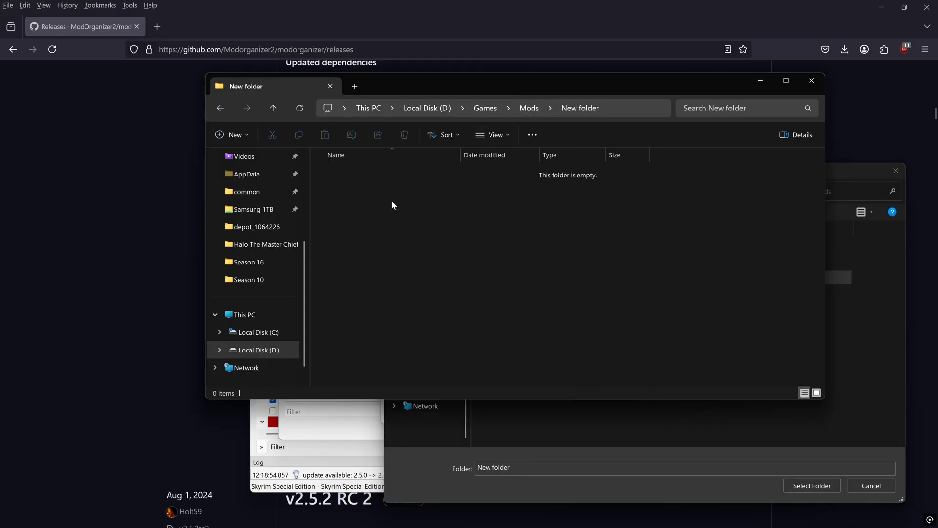
left_click(812, 80)
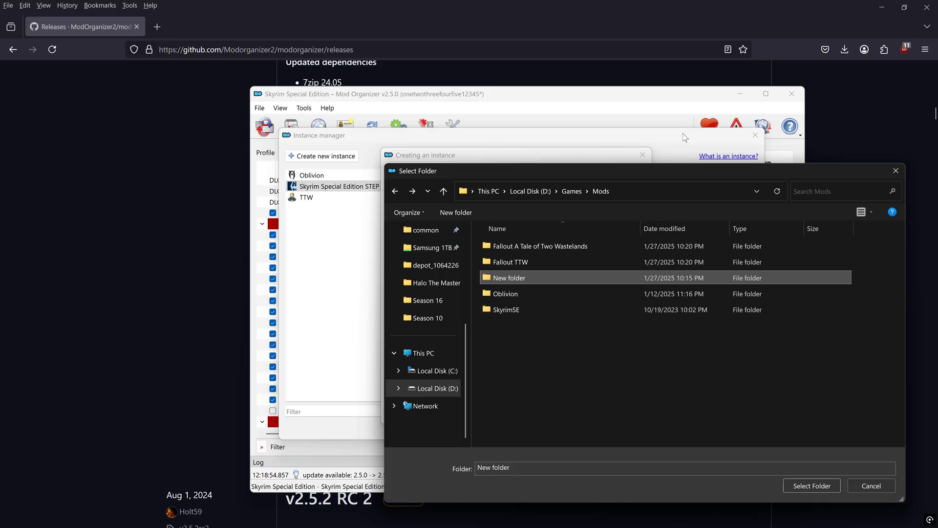
Step: Name the folder 'Cyberpunk 2077', use it as the data location, and finish the instance
left_click(507, 279)
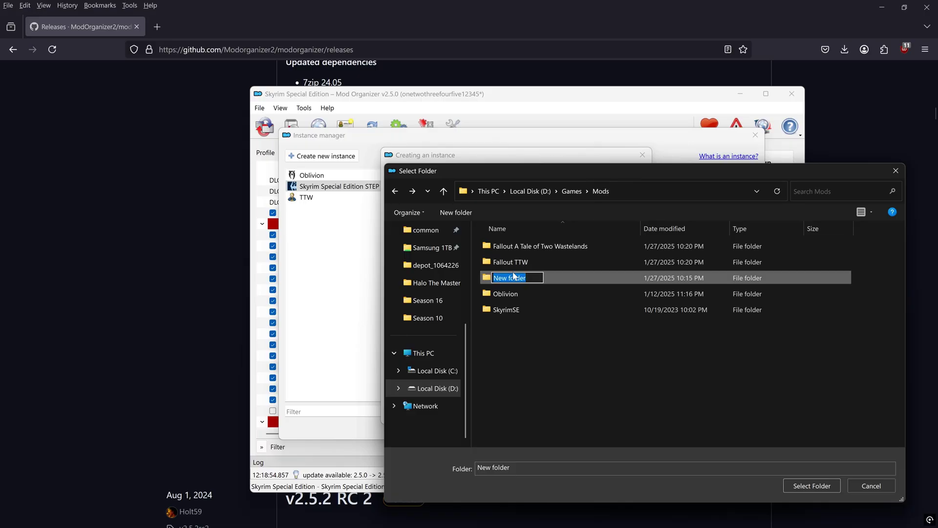
type("Cybew")
key("BackSpace")
type("rpunk 2077")
left_click(804, 490)
left_click(811, 486)
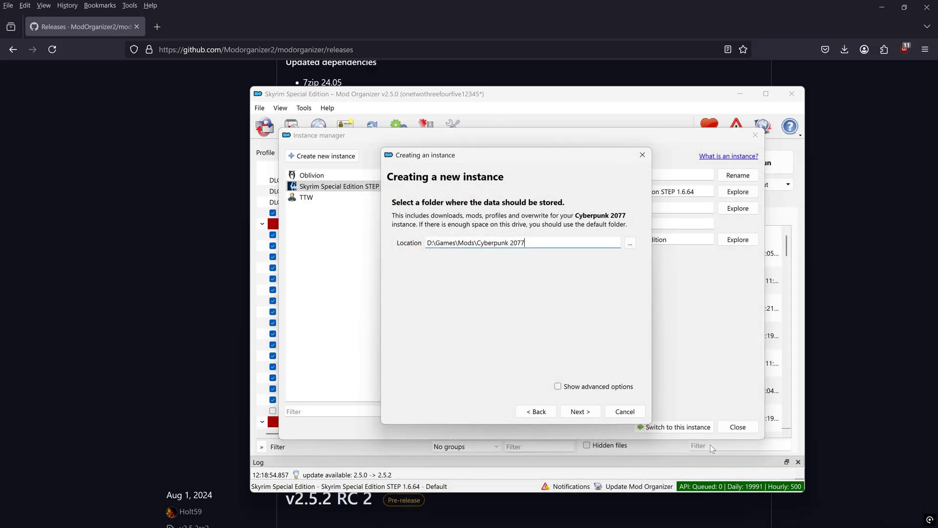
left_click(590, 413)
left_click(590, 412)
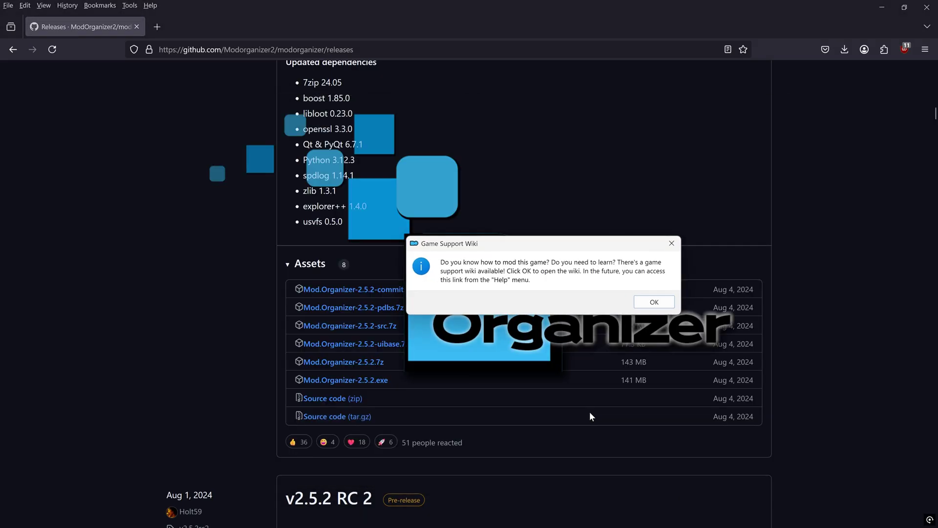
key("Return")
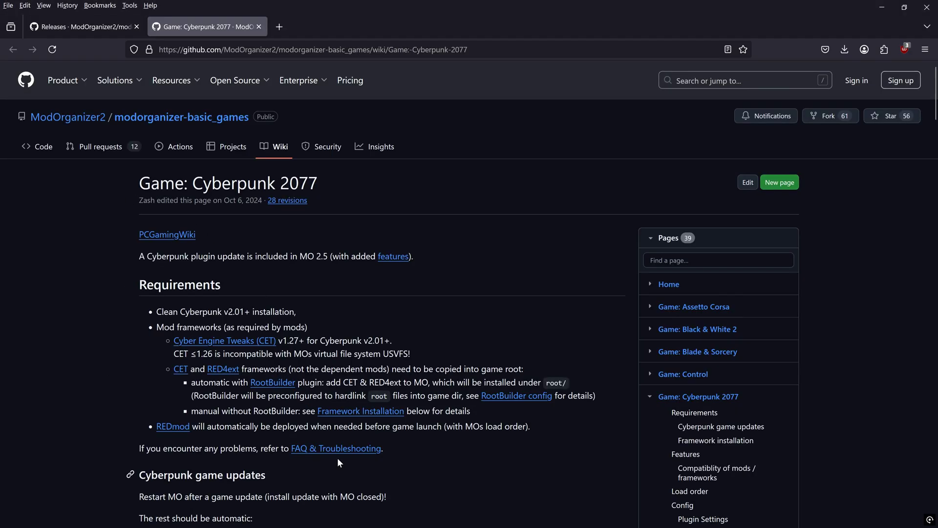
scroll(130, 320, "down", 2)
scroll(130, 320, "down", 15)
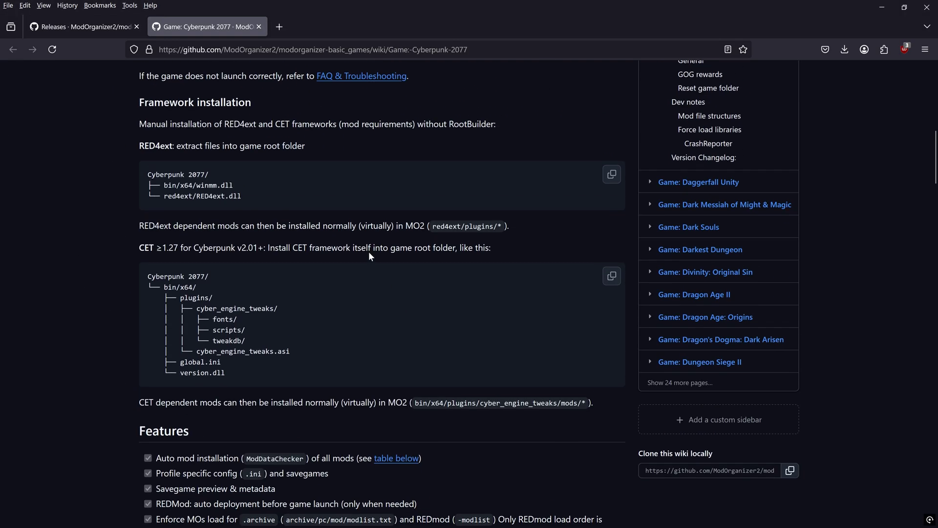
scroll(238, 285, "down", 11)
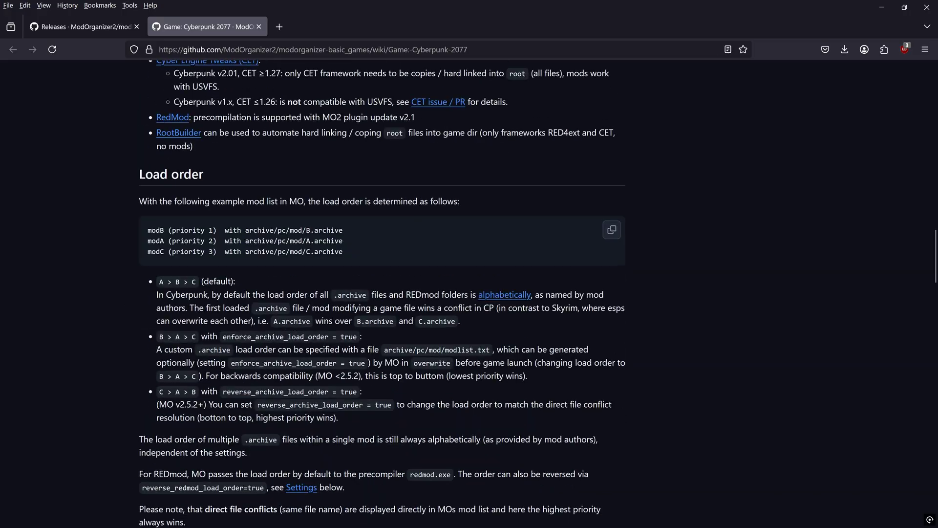
scroll(139, 219, "down", 20)
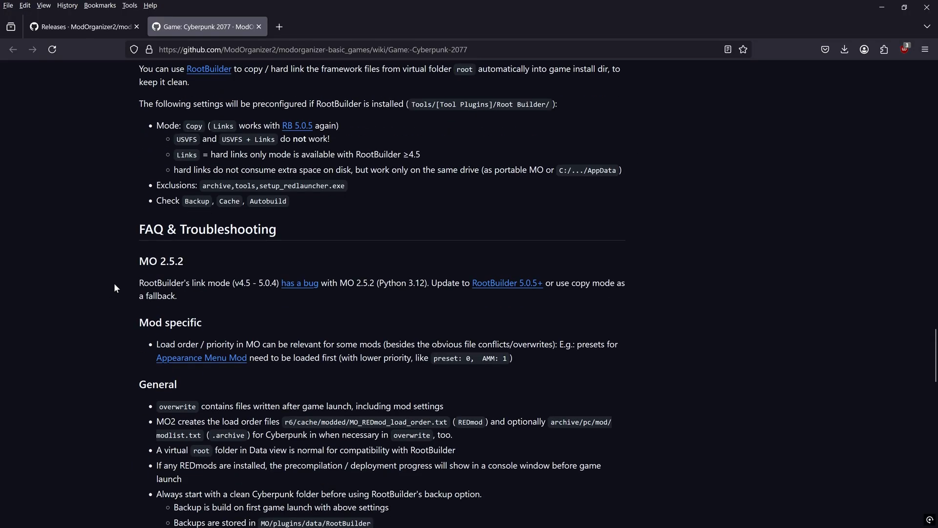
scroll(141, 224, "down", 13)
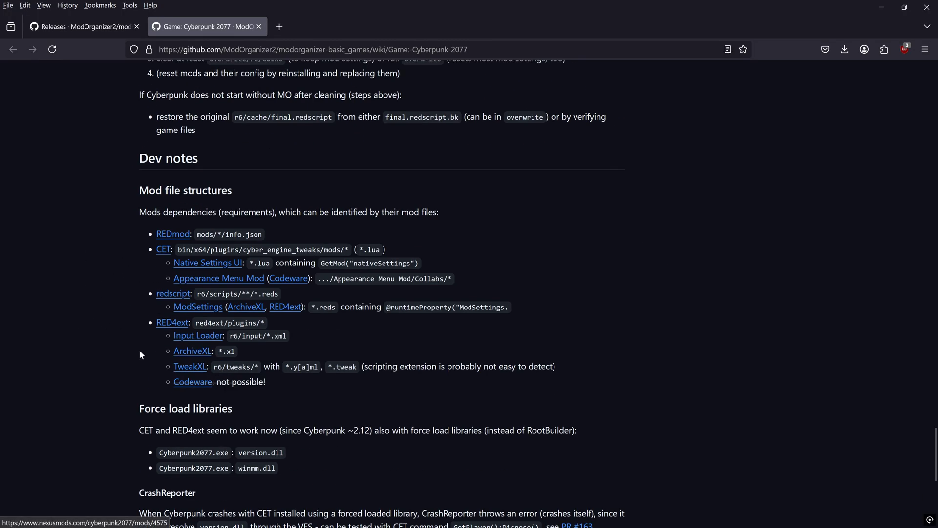
scroll(381, 293, "down", 2)
scroll(225, 330, "down", 2)
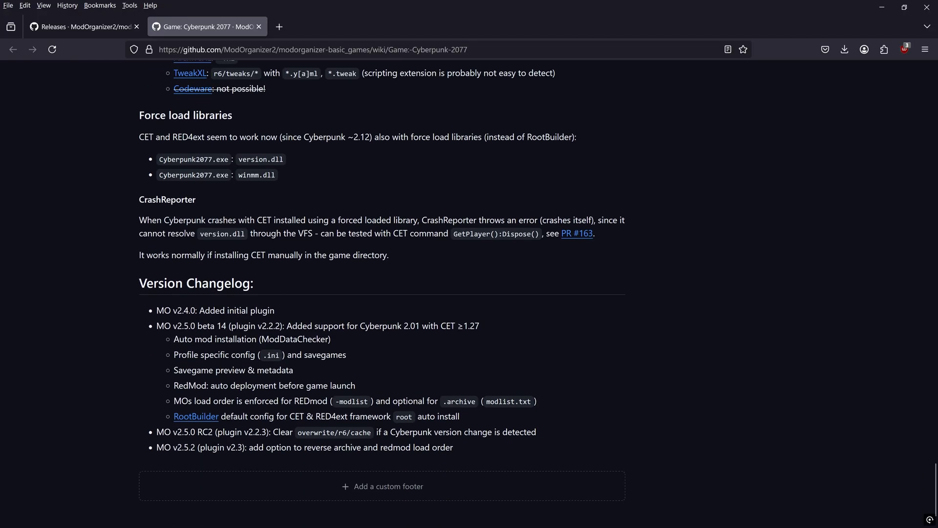
scroll(224, 409, "down", 1)
scroll(307, 271, "up", 12)
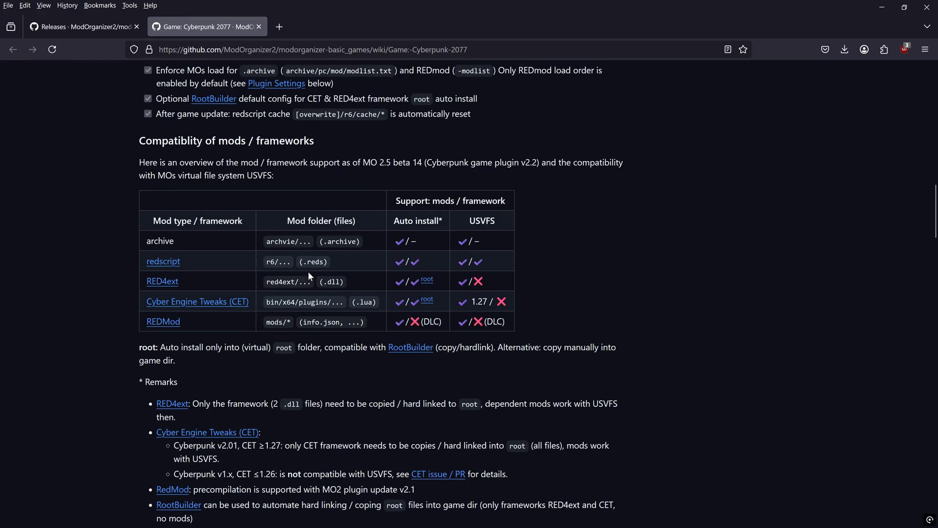
scroll(308, 271, "up", 10)
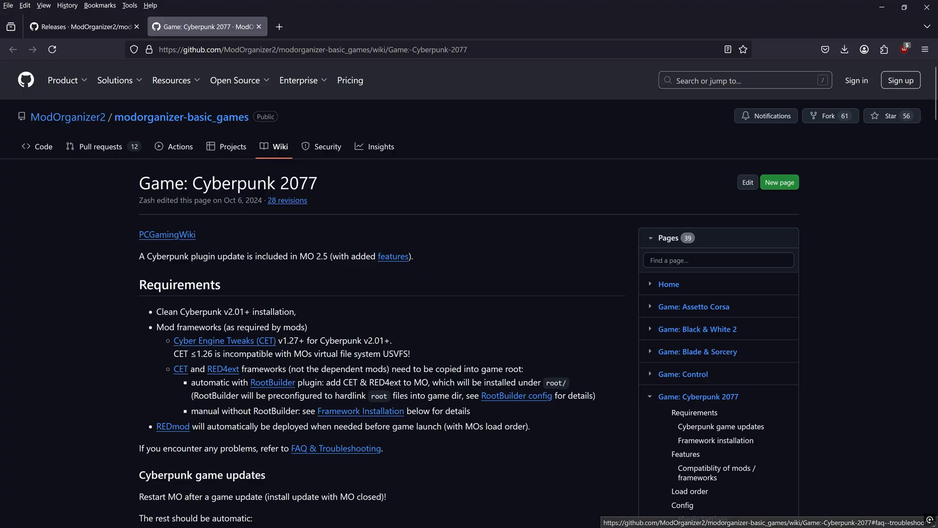
left_click(577, 286)
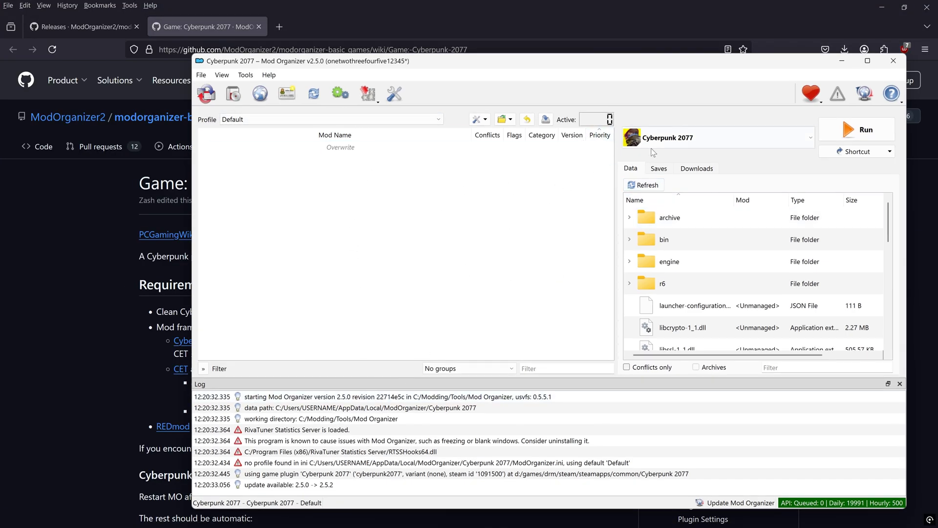
Step: Create a profile named 'Youtube Tutorial' in Manage profiles and select it as active
left_click(264, 118)
left_click(273, 128)
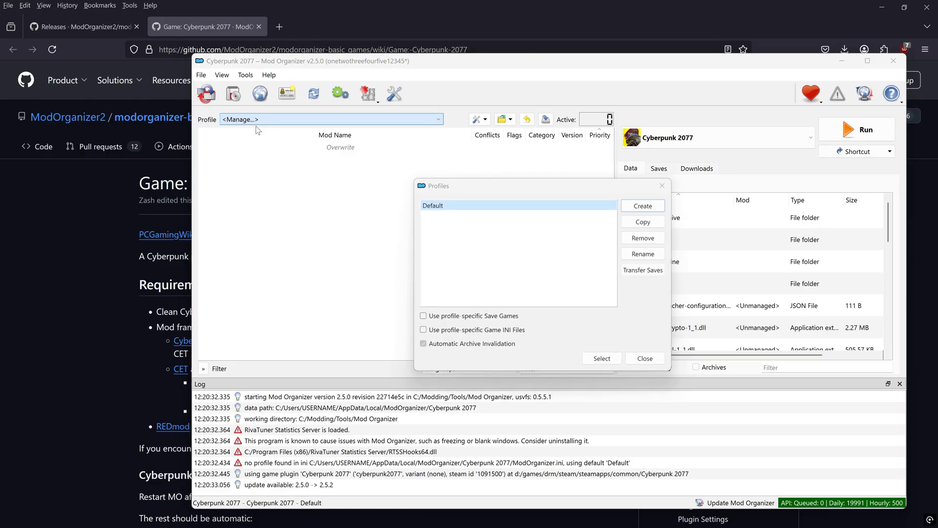
left_click(641, 206)
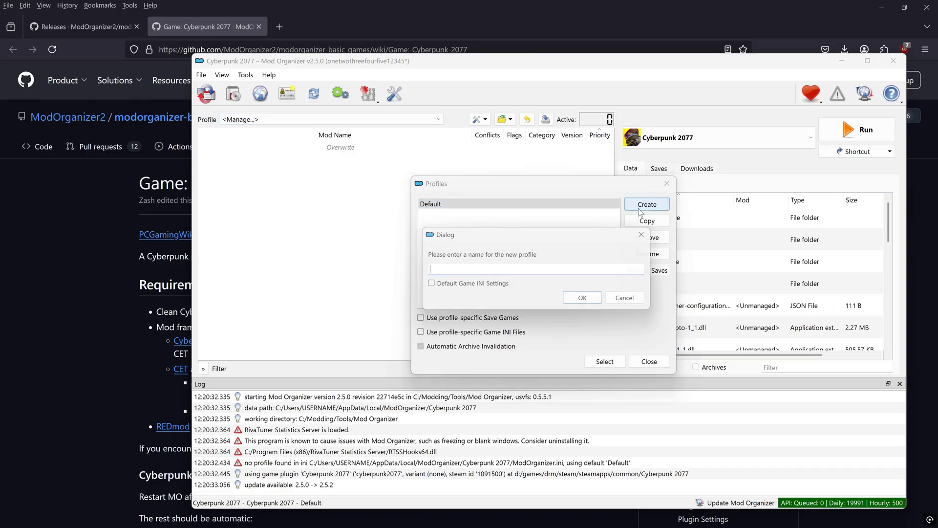
type("Youtube Tutorial")
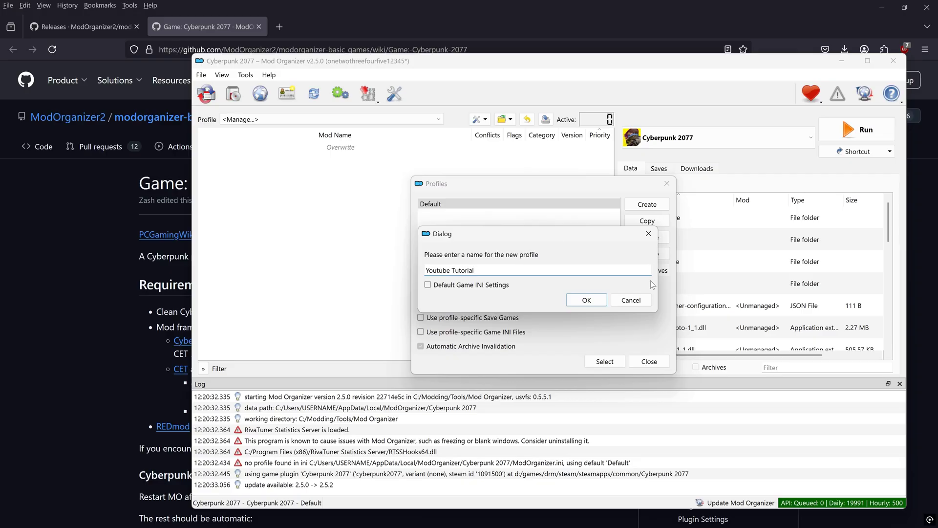
left_click(587, 299)
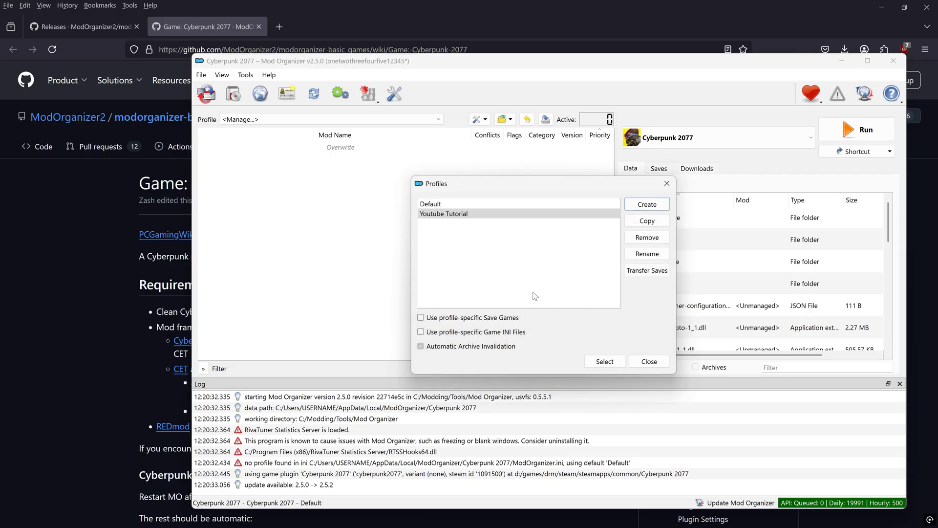
left_click(602, 362)
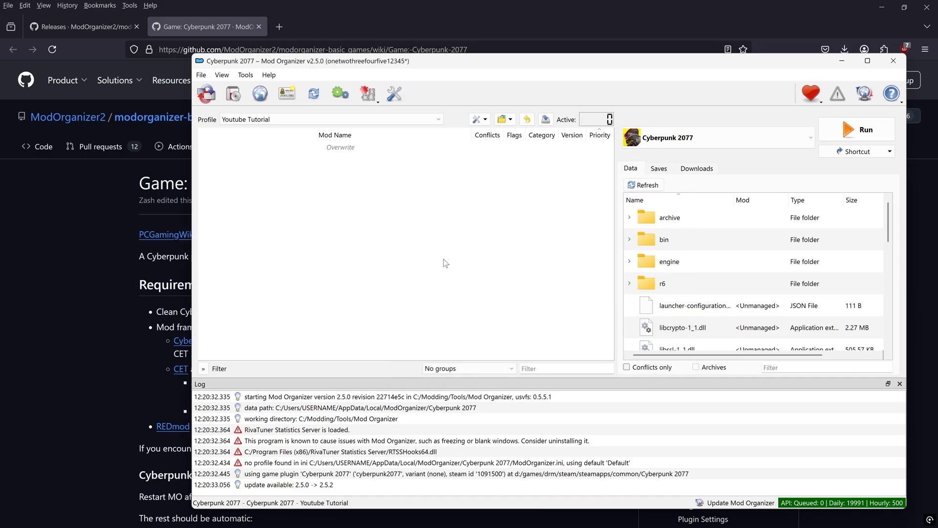
Step: Add a 'Core Mods' separator to the mod list and run Cyberpunk 2077
right_click(332, 167)
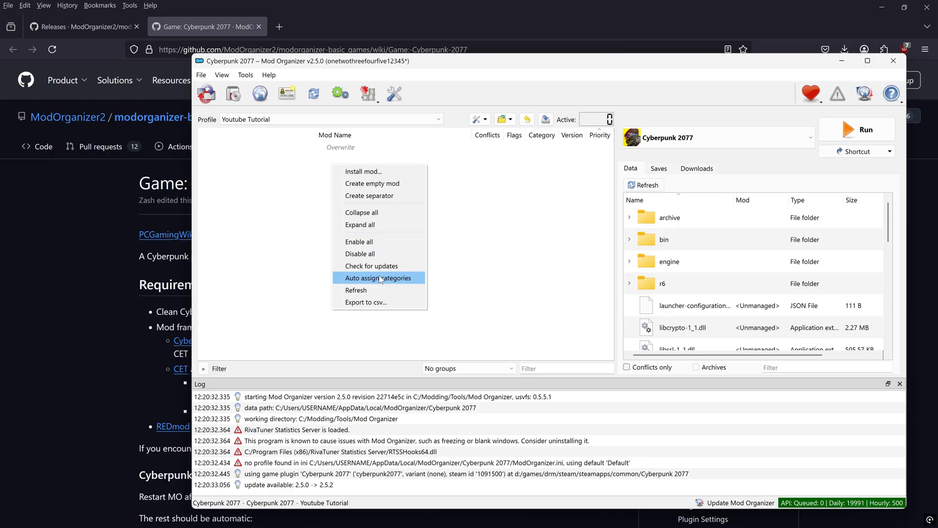
left_click(379, 198)
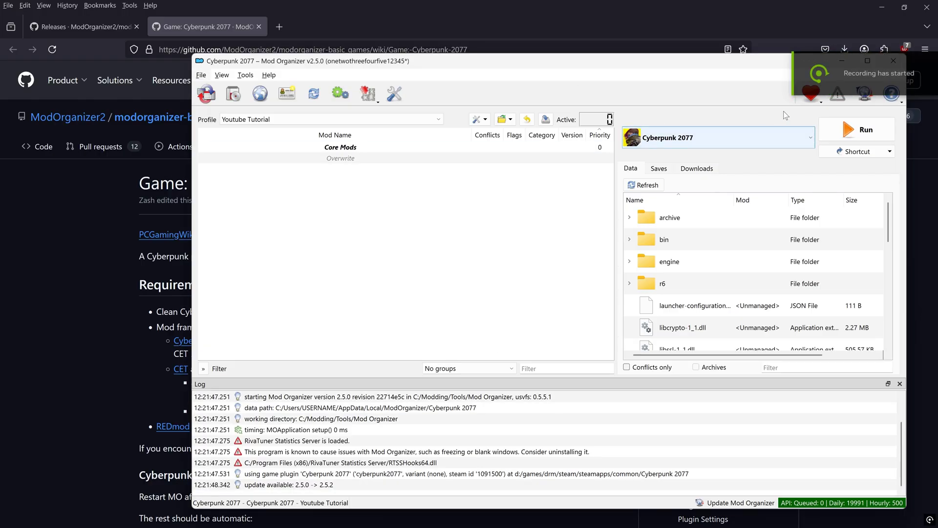
left_click(864, 130)
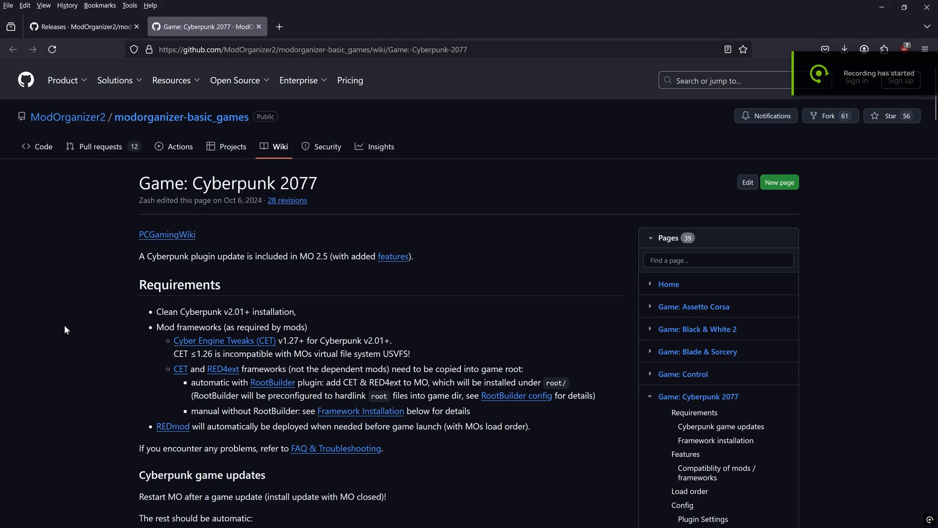
Step: Locate the Cyber Engine Tweaks (CET) link in the wiki's Requirements section
scroll(85, 292, "down", 2)
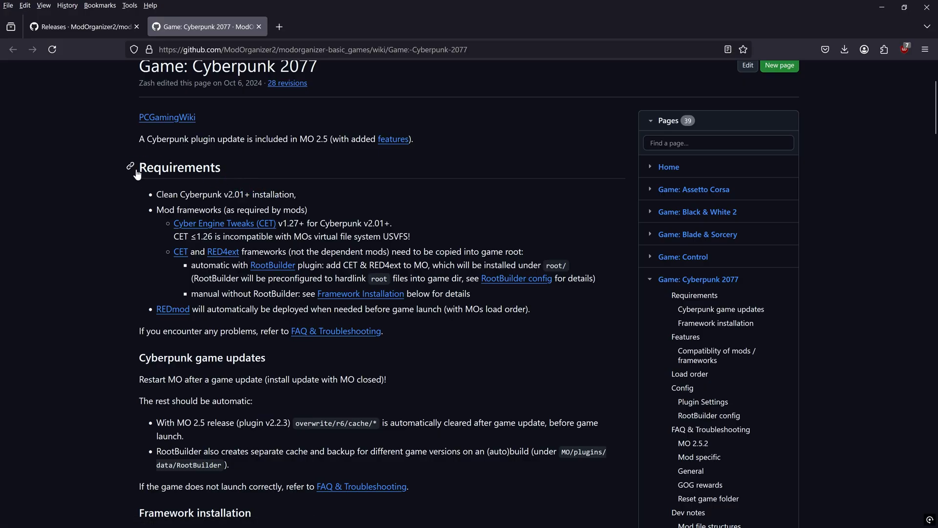
left_click_drag(137, 168, 604, 279)
left_click(525, 231)
right_click(220, 225)
Step: Open the Cyber Engine Tweaks Nexus Mods page in a new tab
left_click(242, 232)
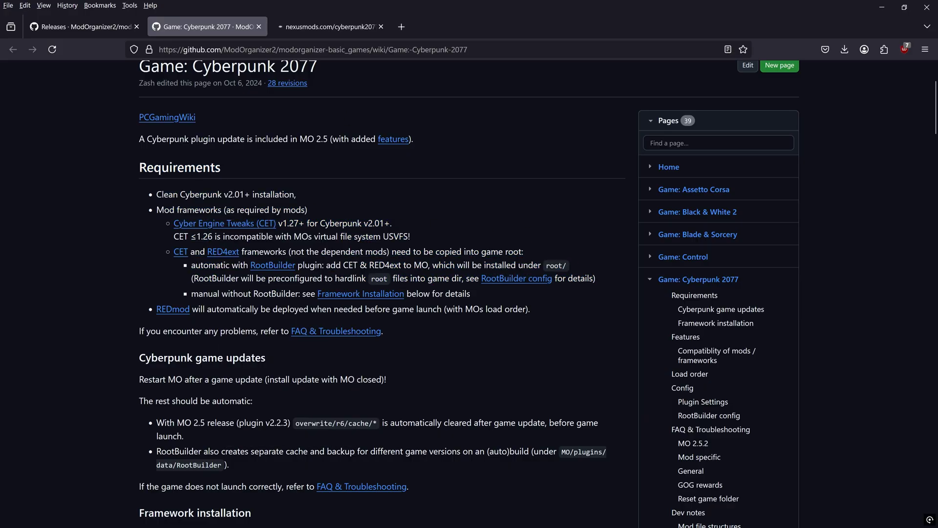
key("ctrl+Tab")
scroll(117, 278, "down", 2)
left_click_drag(123, 185, 358, 182)
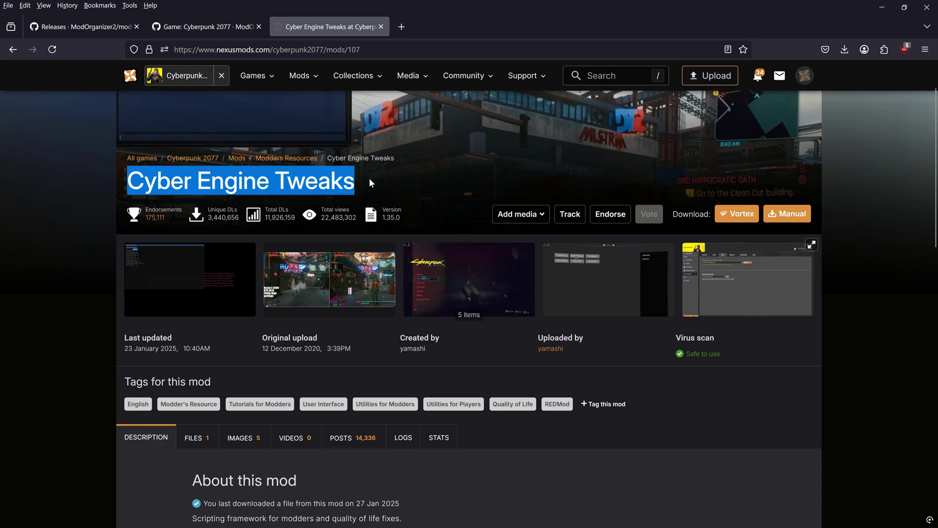
scroll(193, 322, "down", 4)
Step: Manually download the CET 1.35.0 - Patch 2.21 archive as 'CET 1.35.0' and show its folder
left_click(193, 321)
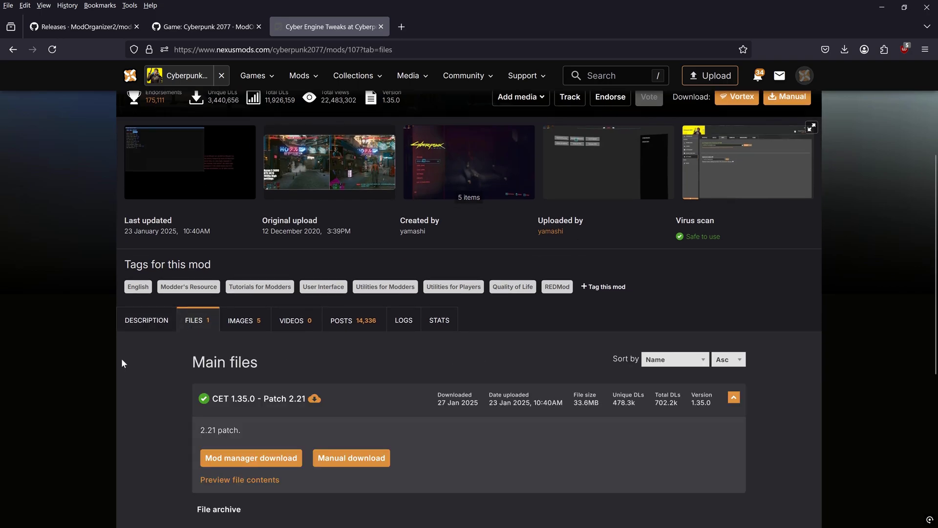
scroll(122, 362, "down", 2)
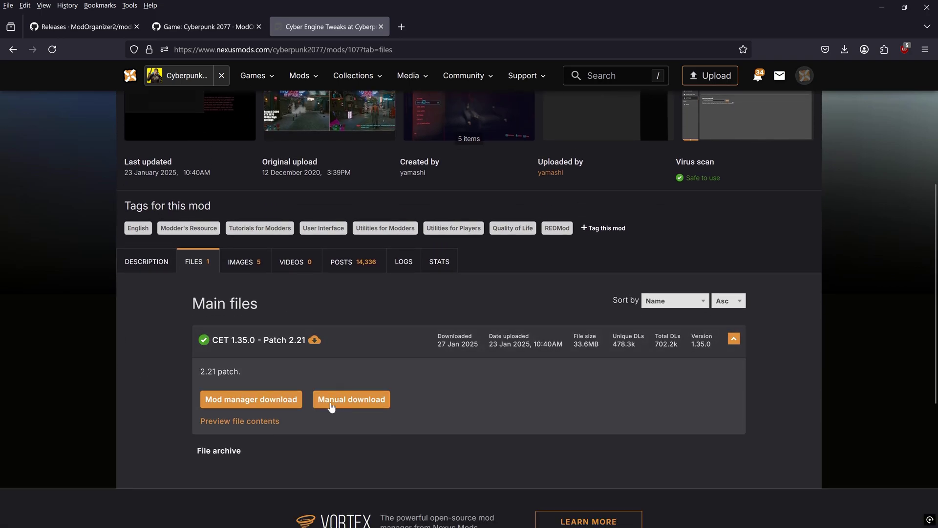
left_click(358, 404)
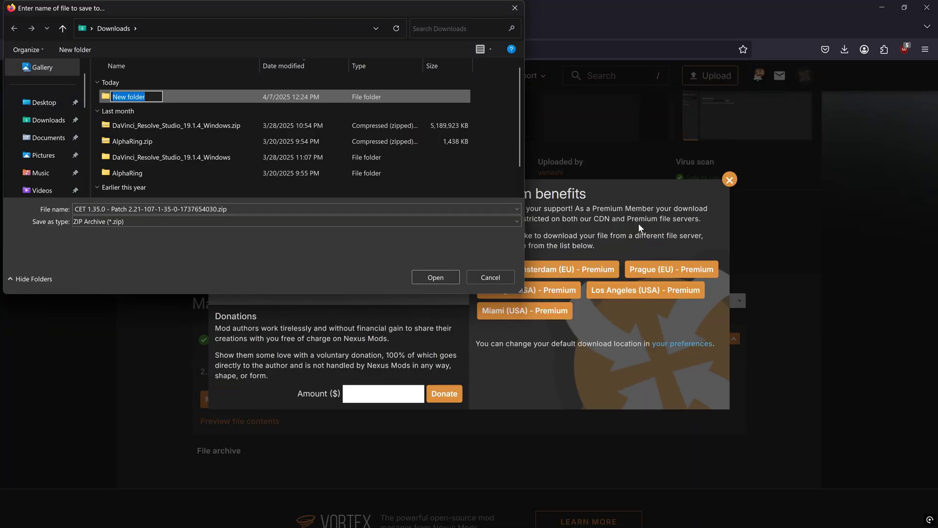
type("CET 1.35.0")
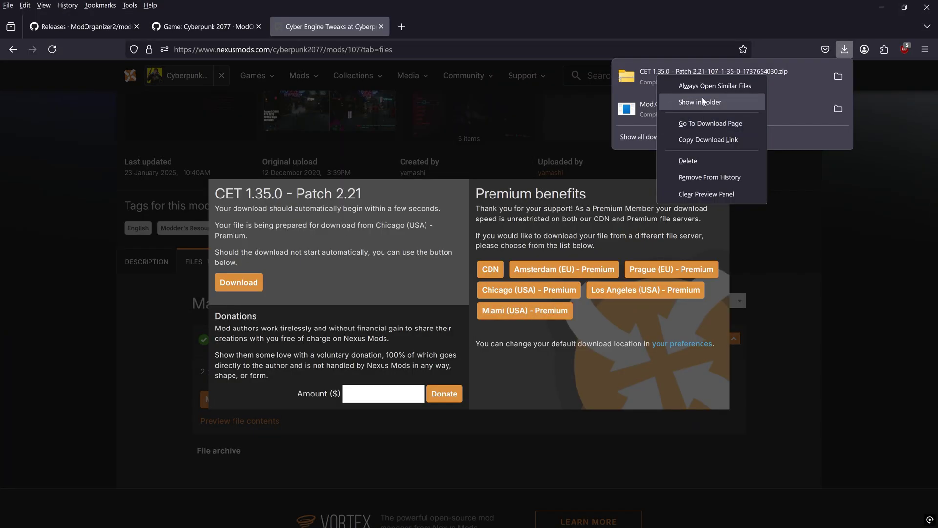
left_click(703, 101)
Step: Extract the downloaded CET 1.35.0 zip archive
right_click(385, 200)
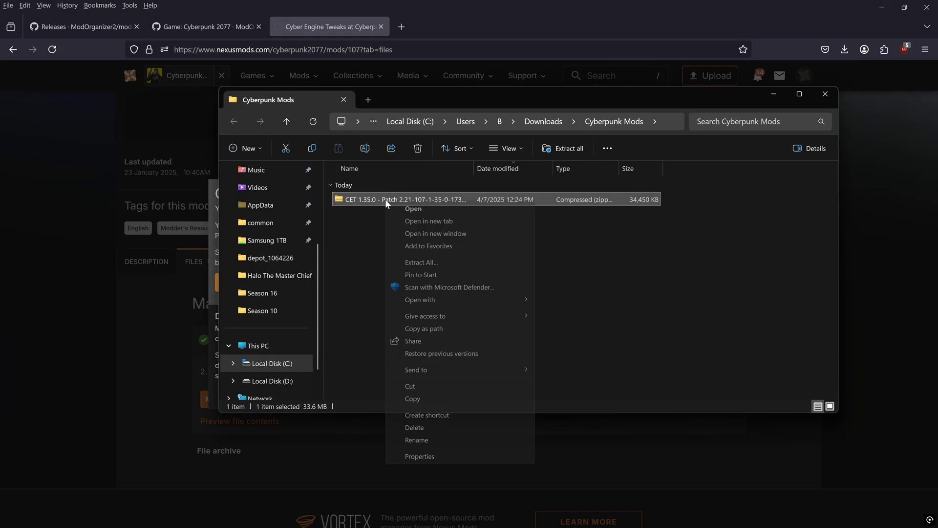
left_click(415, 261)
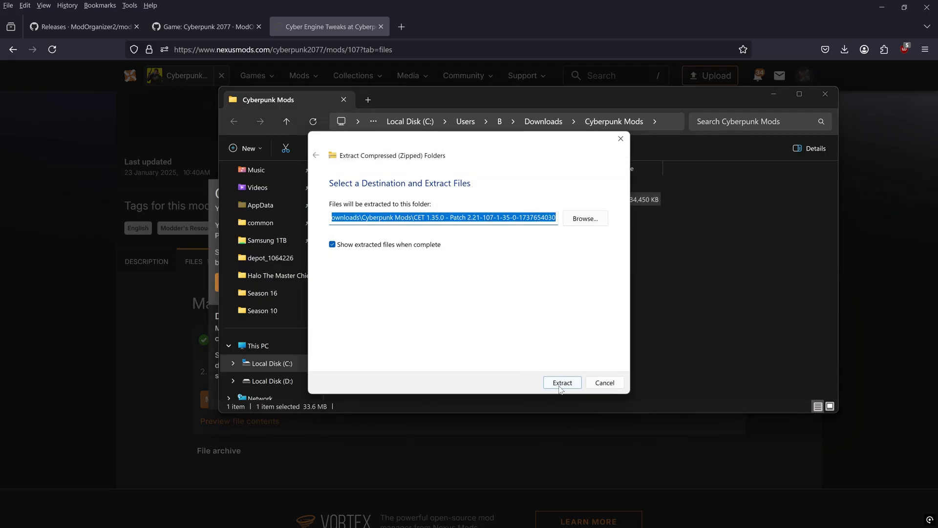
left_click(562, 384)
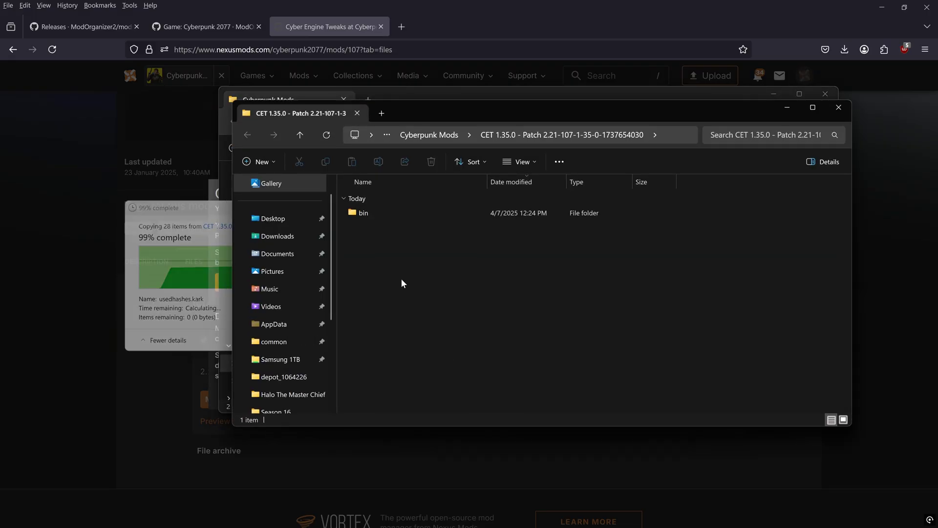
Step: Copy the extracted bin folder and paste it into the Cyberpunk 2077 game folder
left_click(366, 216)
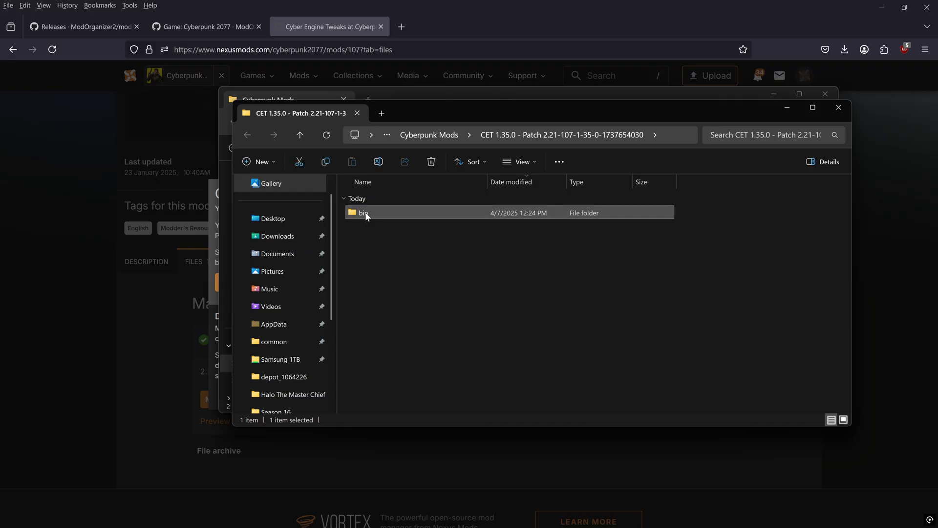
right_click(366, 216)
left_click(433, 374)
key("alt+Tab")
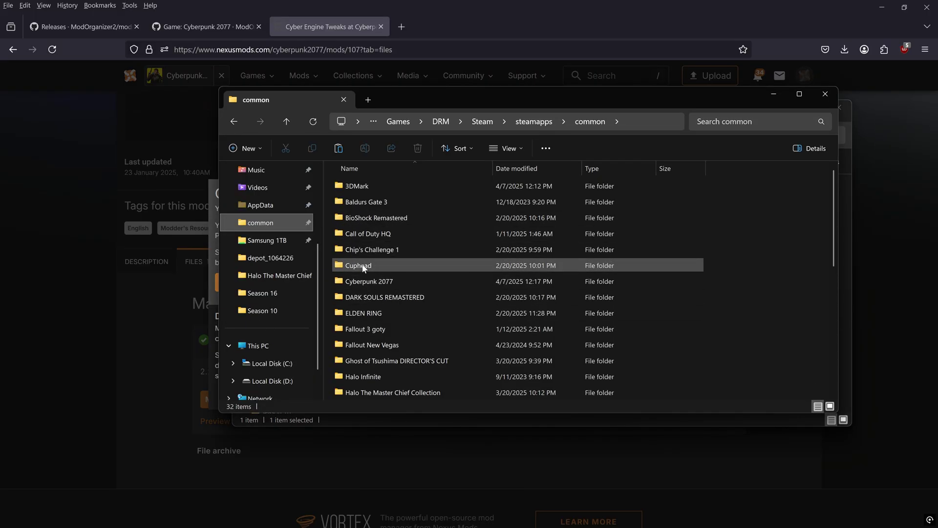
double_click(382, 283)
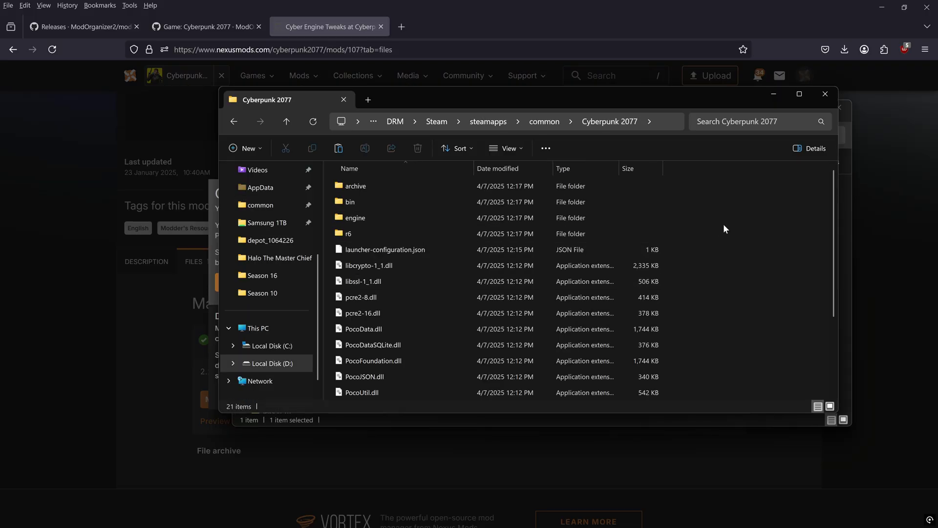
right_click(706, 207)
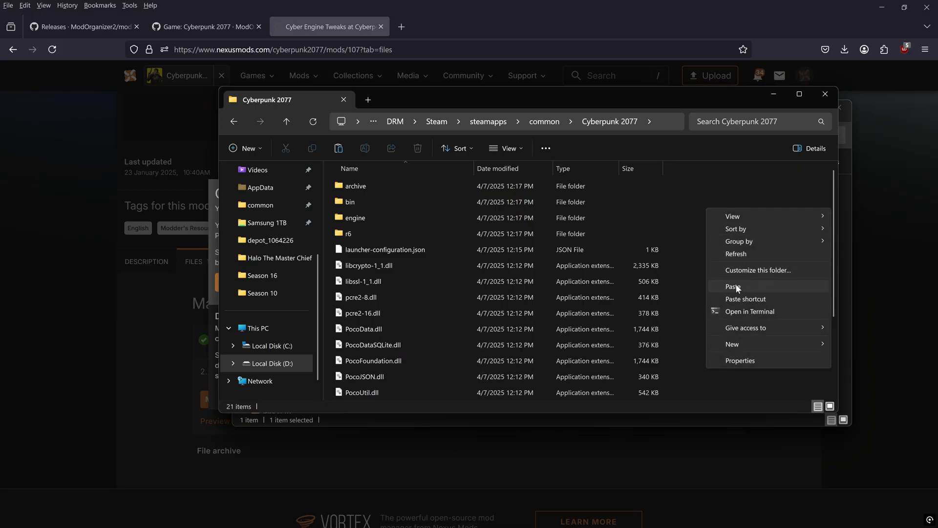
left_click(742, 286)
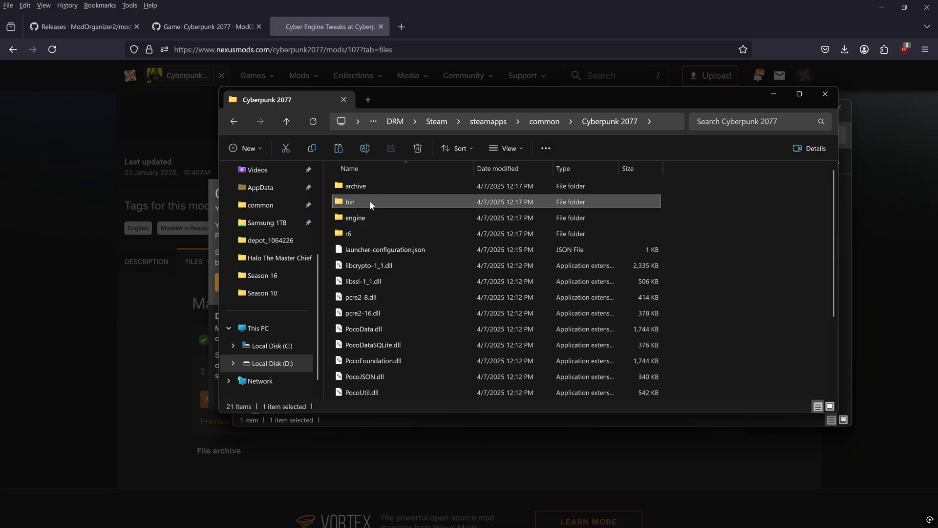
left_click_drag(391, 104, 355, 201)
Step: Open the RED4ext Nexus Mods page from the Cyberpunk 2077 wiki in a new tab
left_click(77, 185)
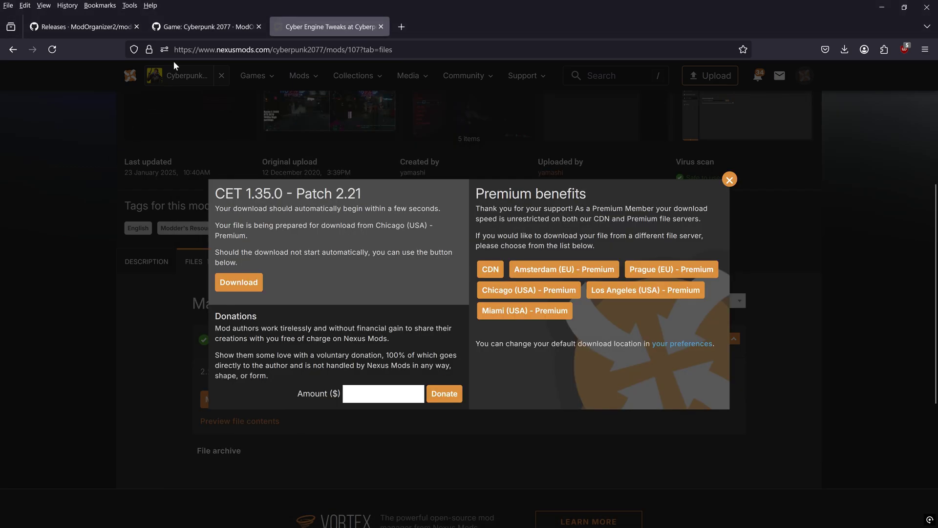
left_click(200, 27)
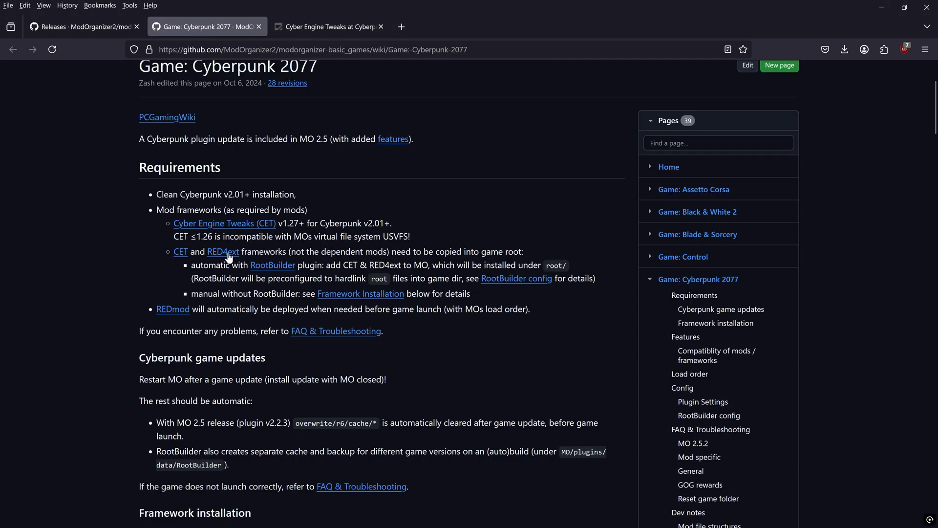
right_click(228, 257)
left_click(255, 260)
left_click(353, 31)
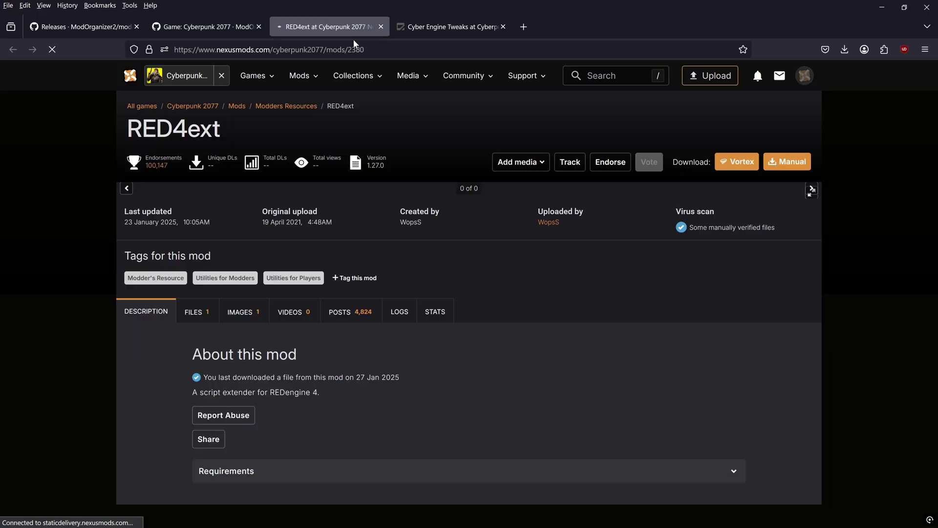
Step: Manually download the RED4ext 1.27.0 zip into Downloads\Cyberpunk Mods
scroll(228, 391, "down", 3)
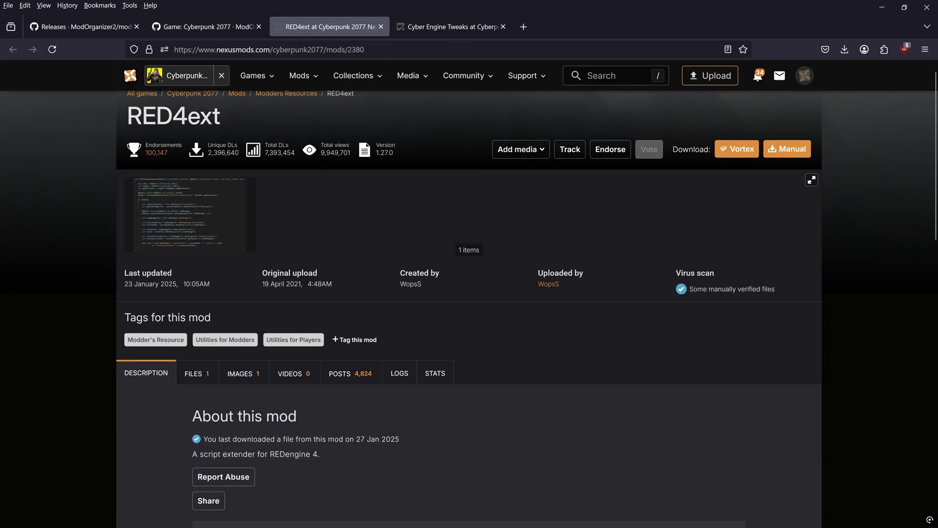
left_click(205, 271)
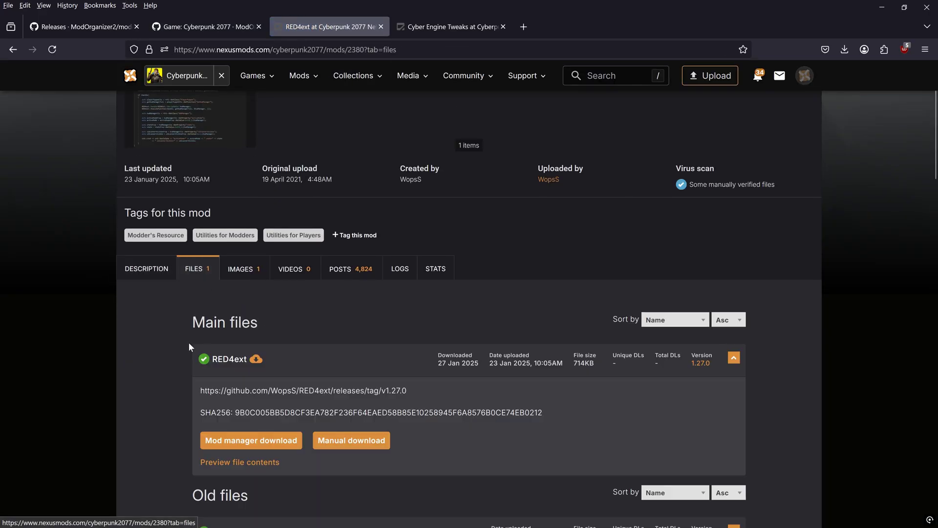
left_click(350, 441)
left_click(423, 275)
key("alt+Tab")
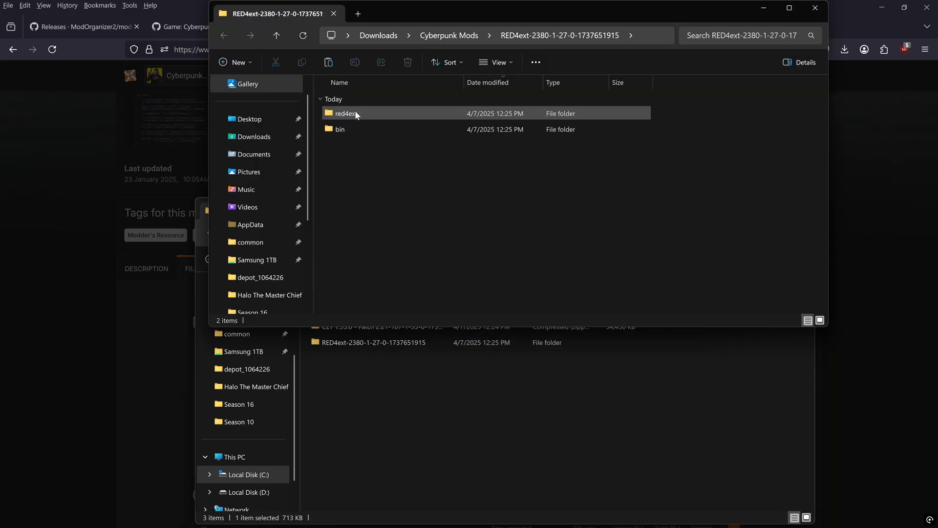
Step: Copy RED4ext's red4ext and bin folders into Steam's common\Cyberpunk 2077 folder
left_click_drag(354, 131, 352, 117)
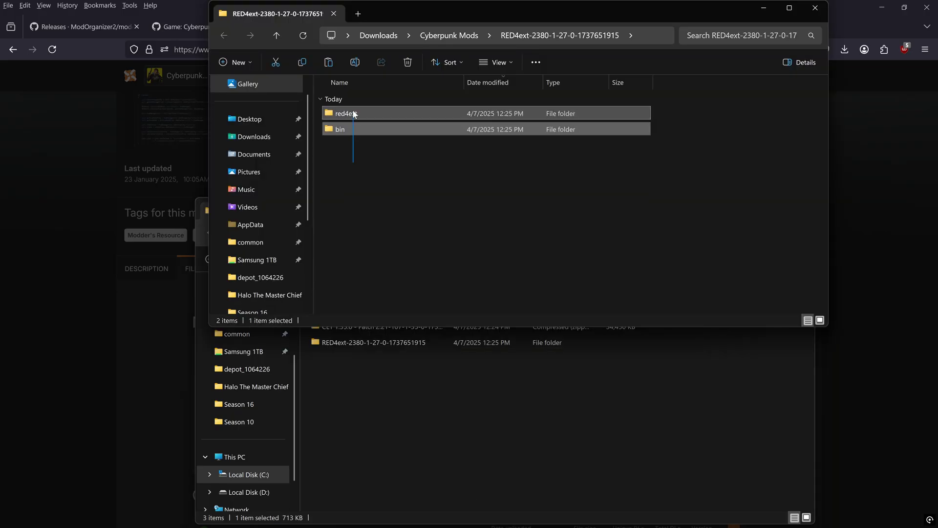
right_click(352, 115)
left_click(388, 272)
left_click(252, 242)
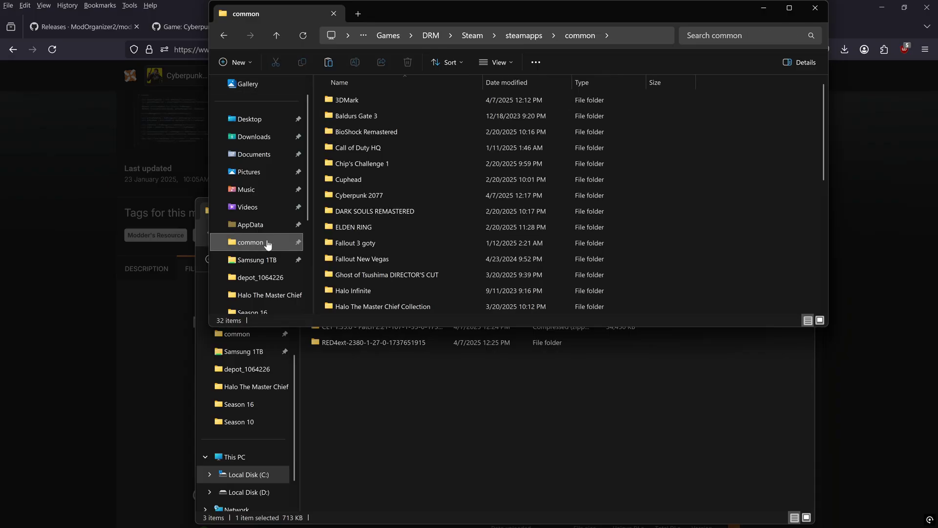
double_click(374, 197)
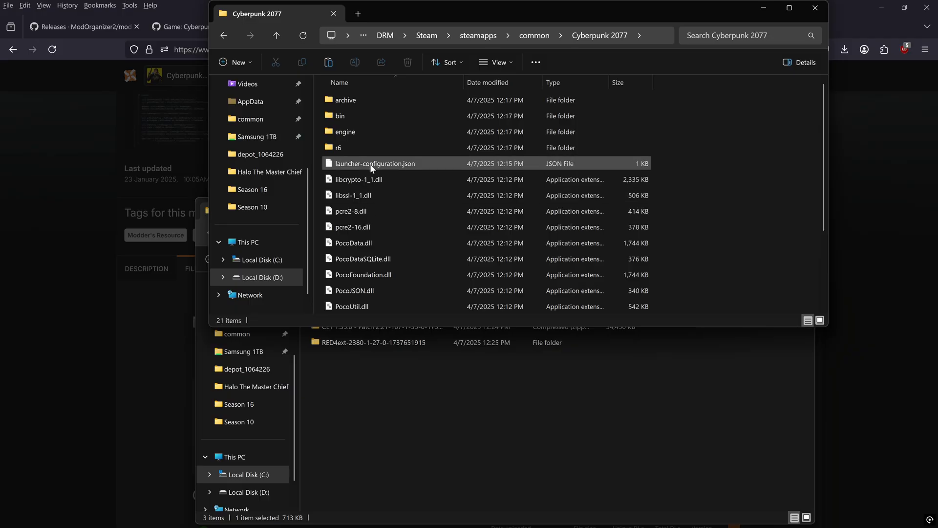
right_click(734, 151)
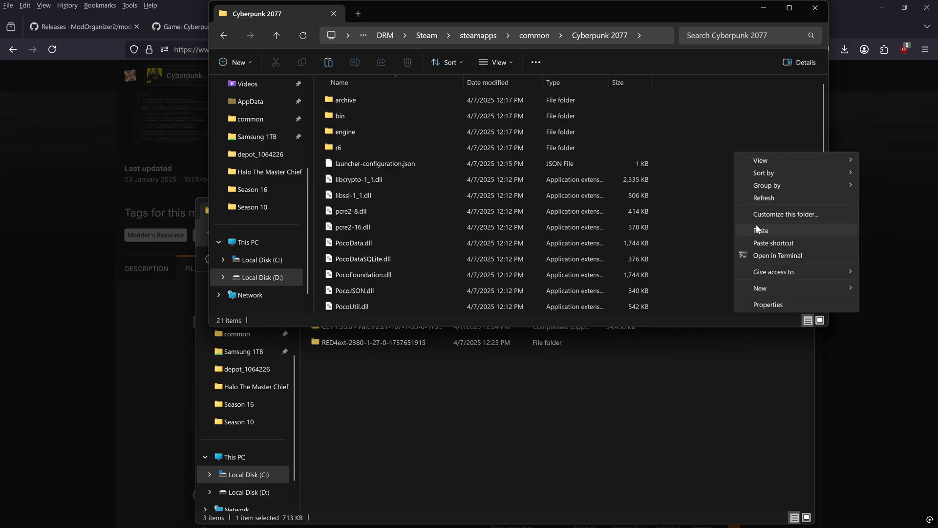
left_click(756, 225)
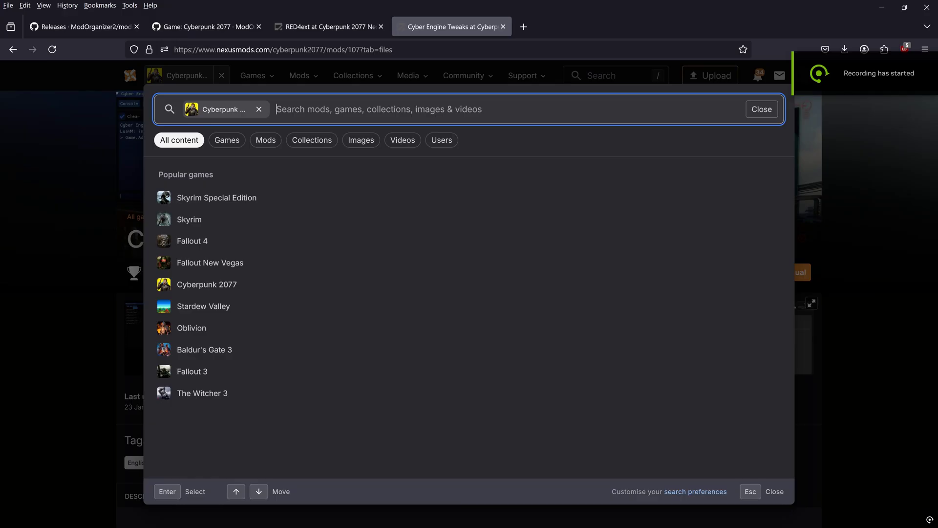
Step: Search Nexus mods for 'skip intro' and open Fast Launch's files list
left_click(279, 141)
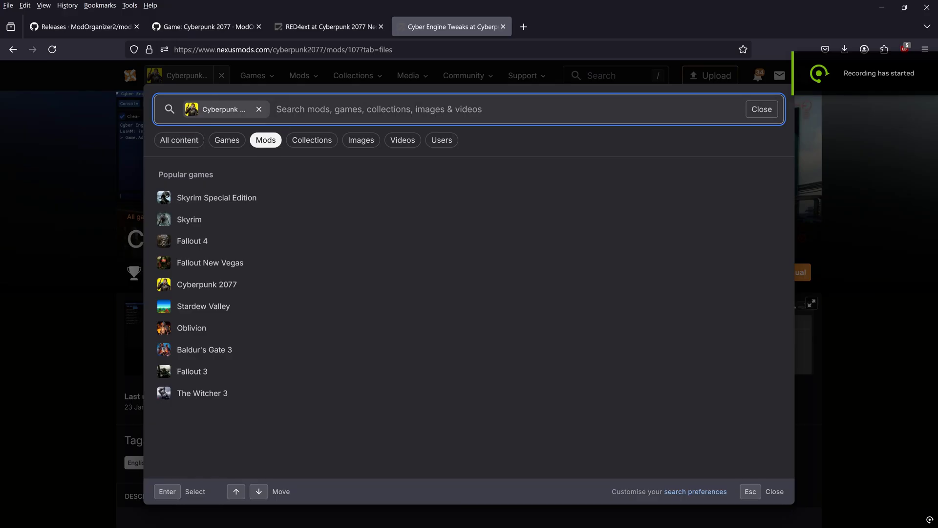
type("skip intro")
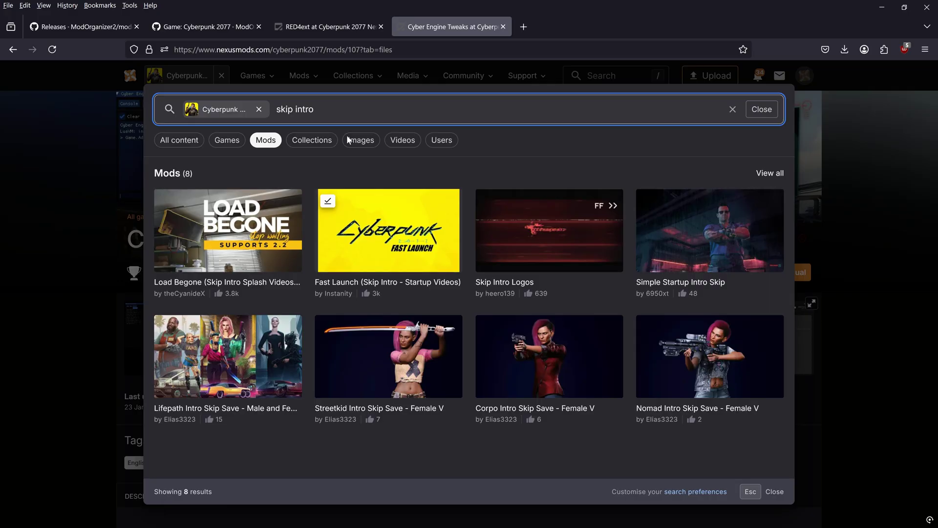
left_click(379, 222)
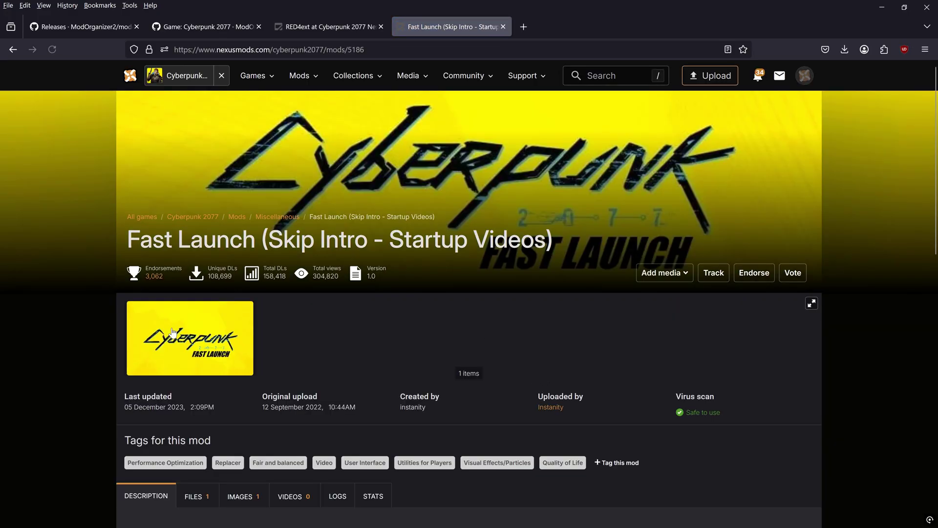
scroll(172, 332, "down", 5)
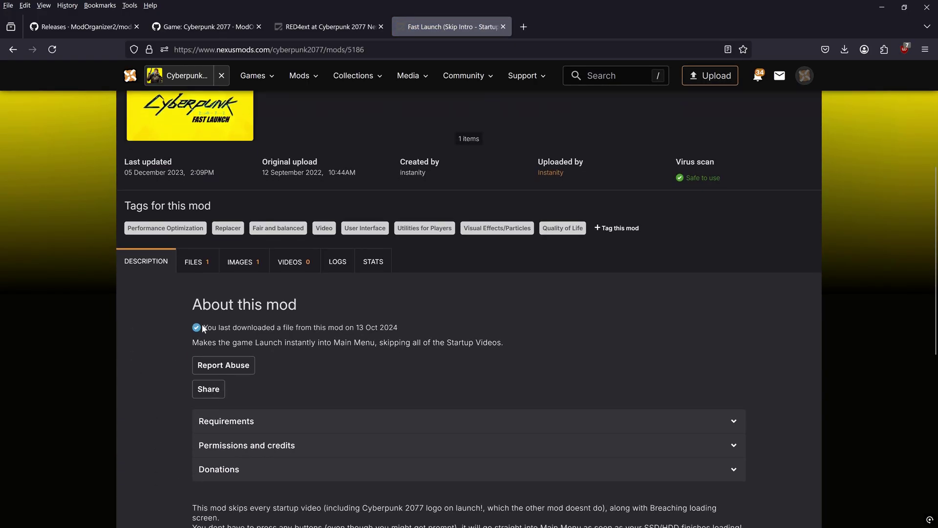
left_click(197, 264)
Step: Check the Fast Launch description's requirements section
left_click(147, 264)
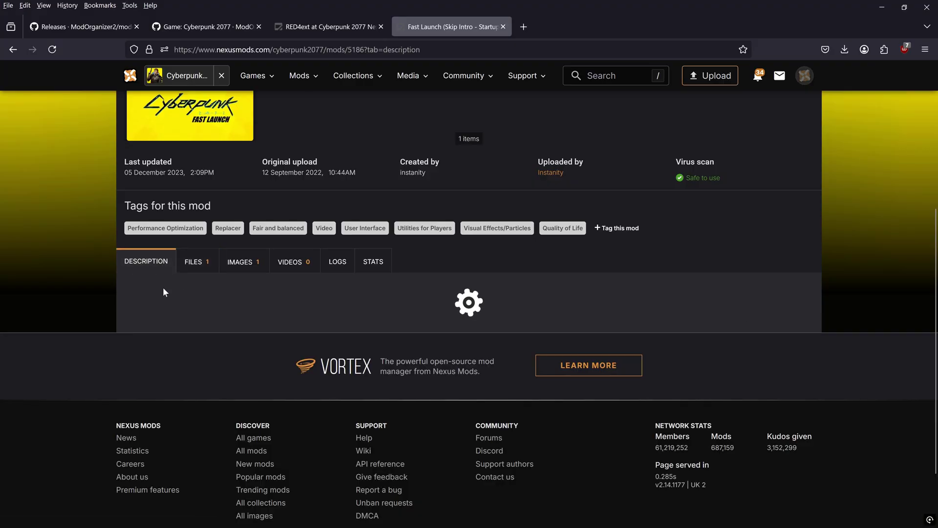
scroll(253, 312, "down", 3)
left_click(252, 312)
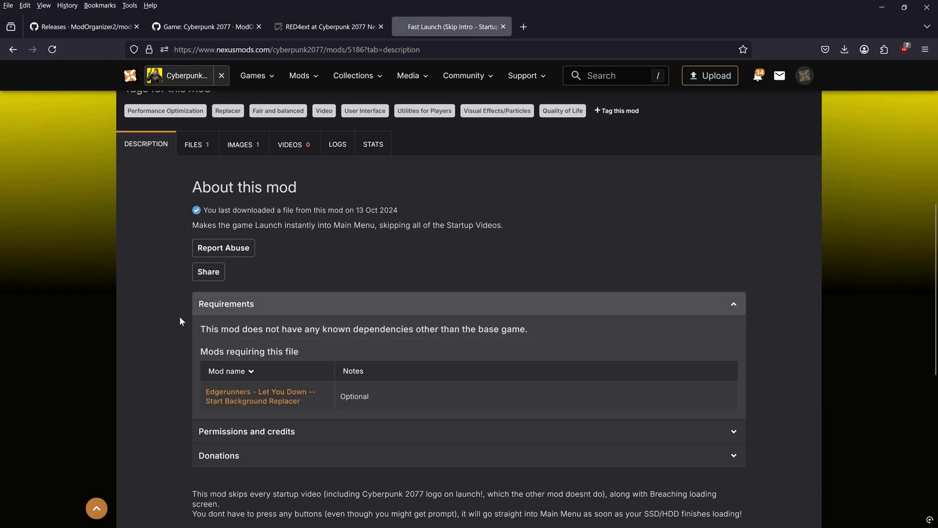
scroll(175, 319, "down", 1)
scroll(175, 318, "up", 1)
scroll(207, 320, "up", 4)
Step: Send Fast Launch to Mod Organizer via Mod manager download and view it there
left_click(208, 320)
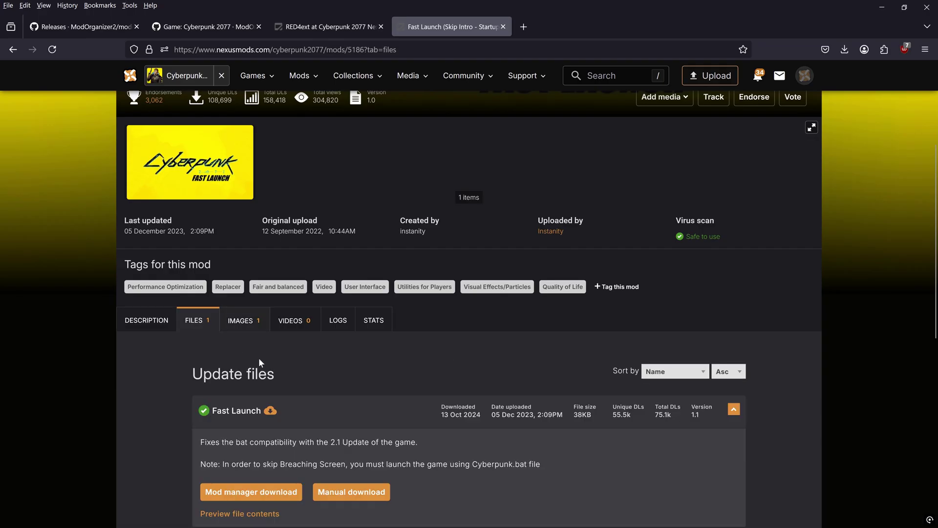
scroll(264, 366, "down", 4)
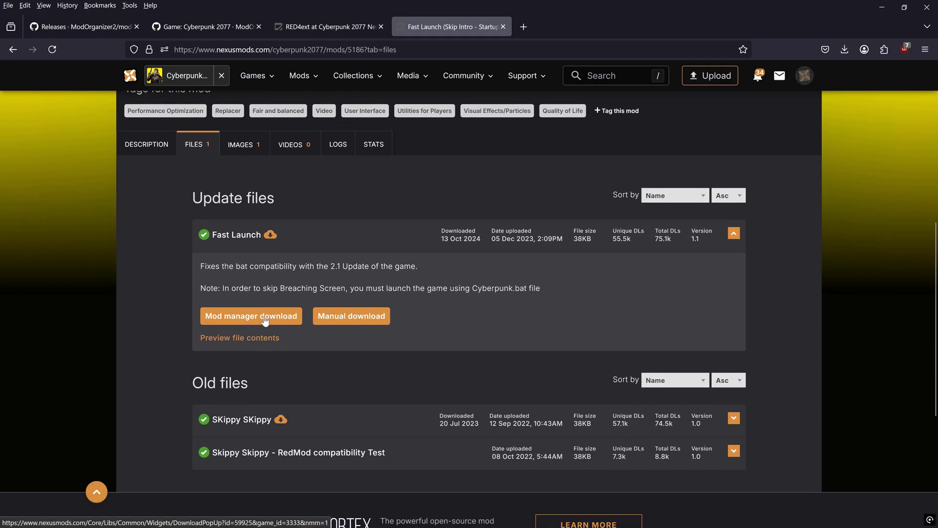
left_click(265, 320)
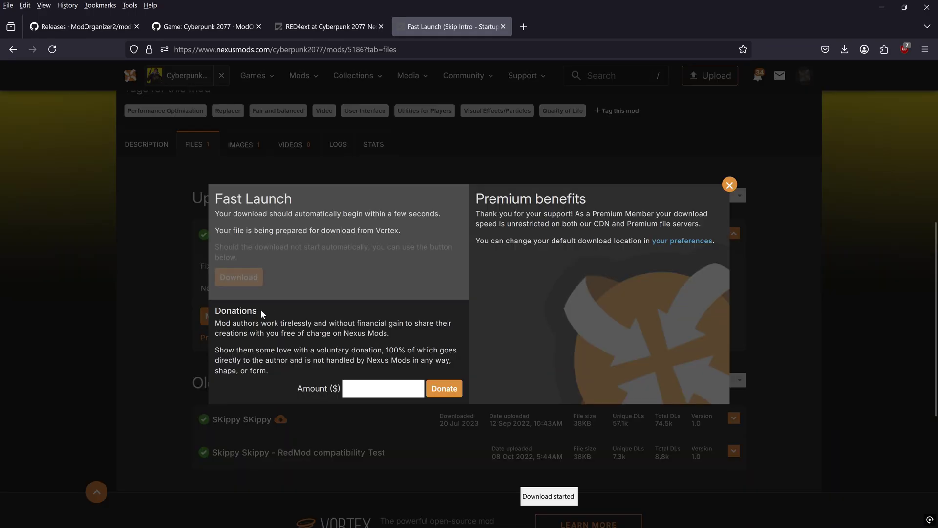
left_click(139, 517)
key("super")
left_click(139, 517)
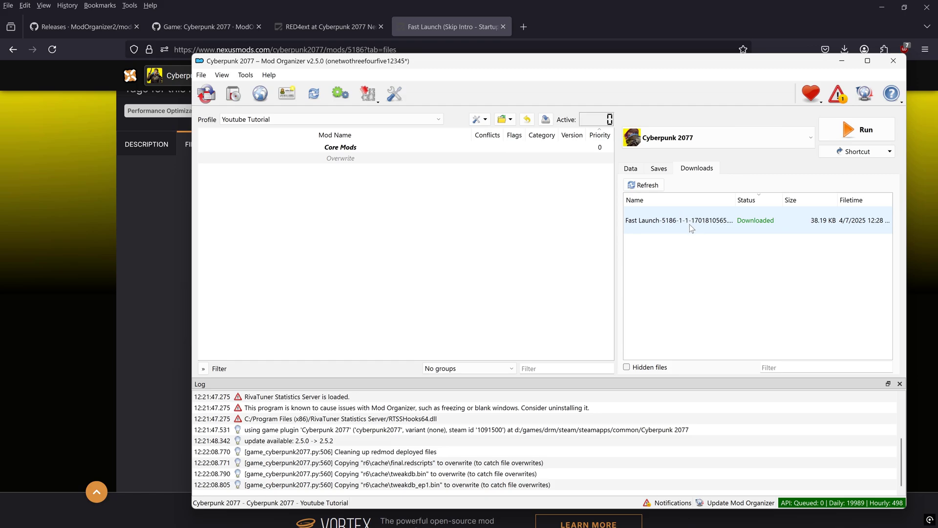
Step: Install the downloaded Fast Launch archive into the mod list, skipping category mapping
mouse_move(690, 224)
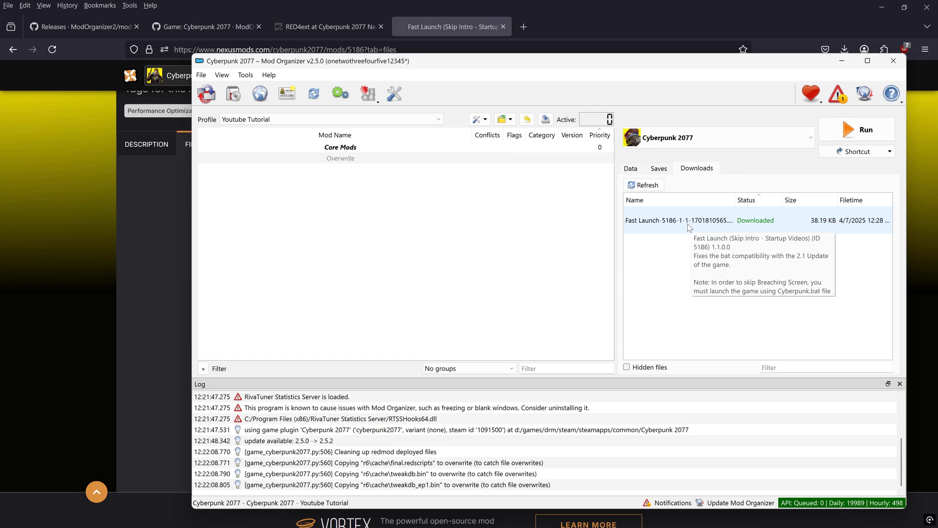
left_click(687, 223)
left_click_drag(683, 224, 458, 157)
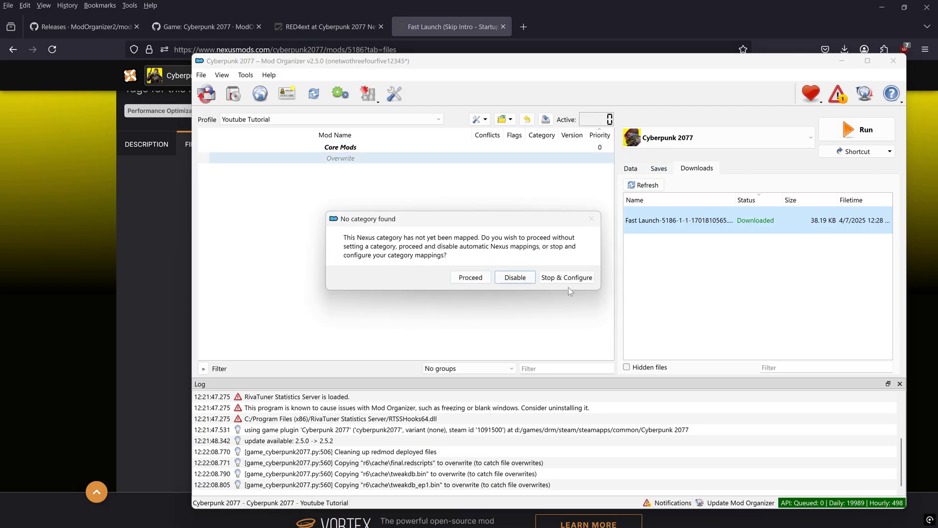
left_click(516, 277)
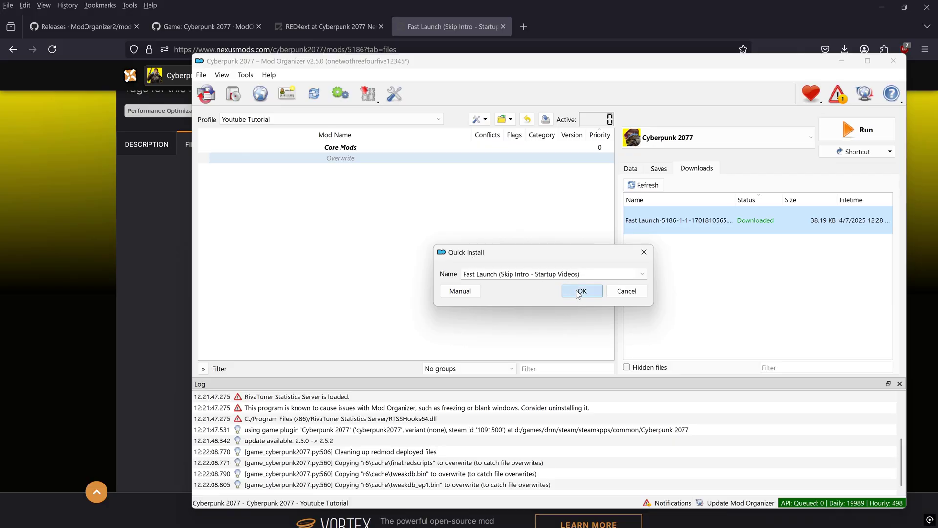
left_click(582, 293)
Step: Create a QoL separator, move Fast Launch beneath it and enable it
right_click(288, 196)
left_click(350, 225)
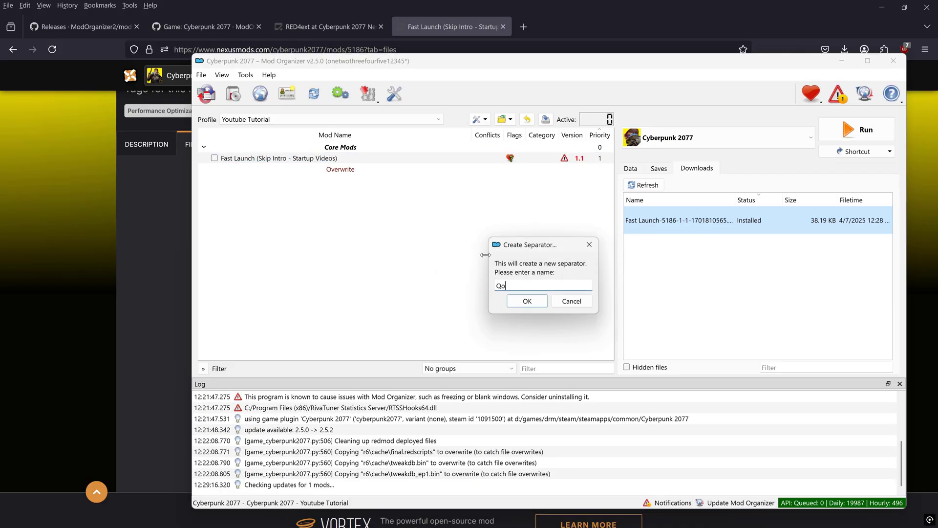
left_click(530, 305)
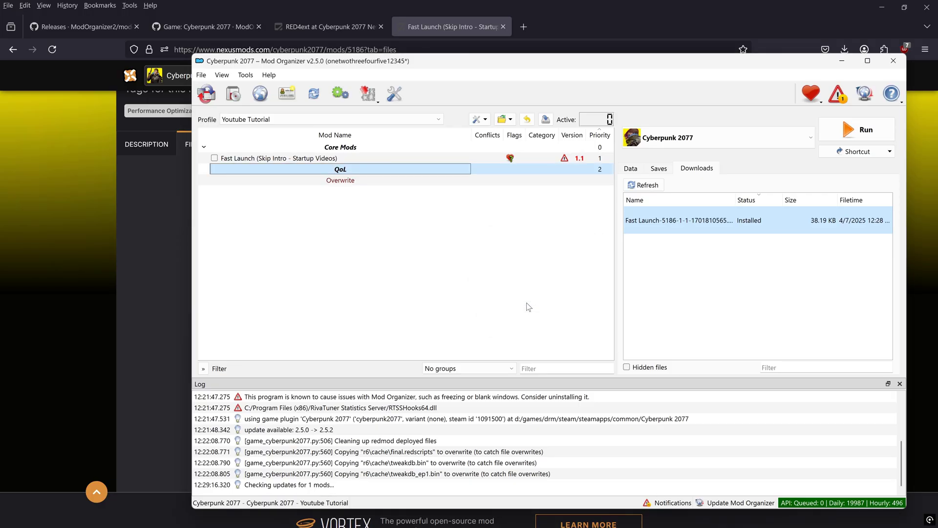
left_click_drag(269, 158, 267, 175)
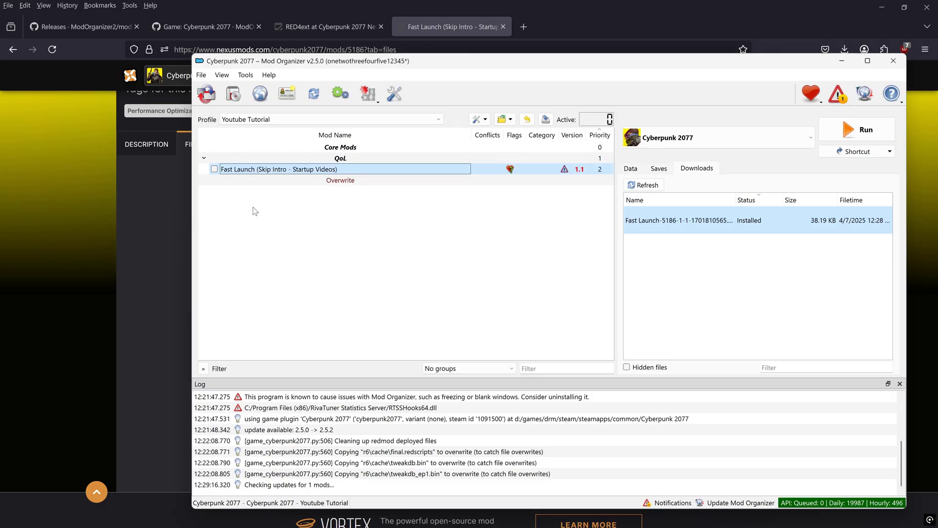
left_click(214, 169)
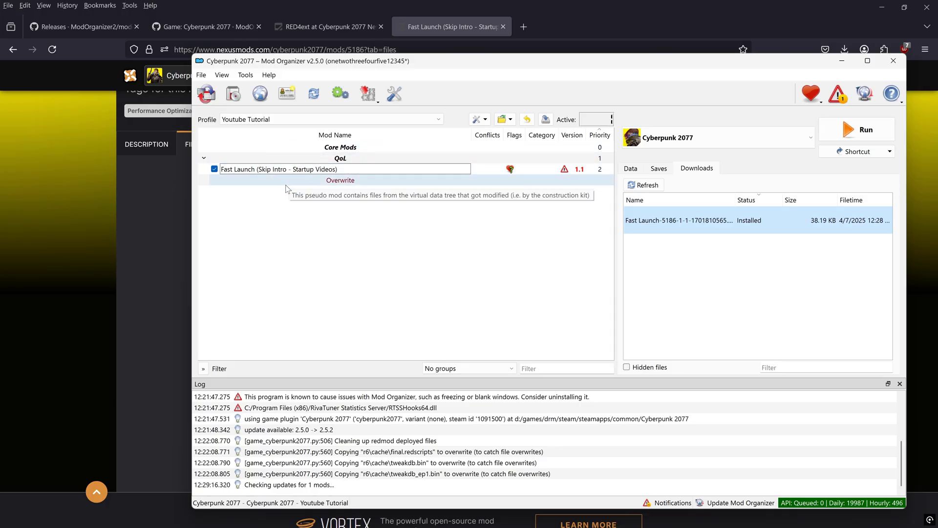
Step: Run Cyberpunk 2077 from MO2, skip CET setup, reach the main menu, and quit
left_click(863, 134)
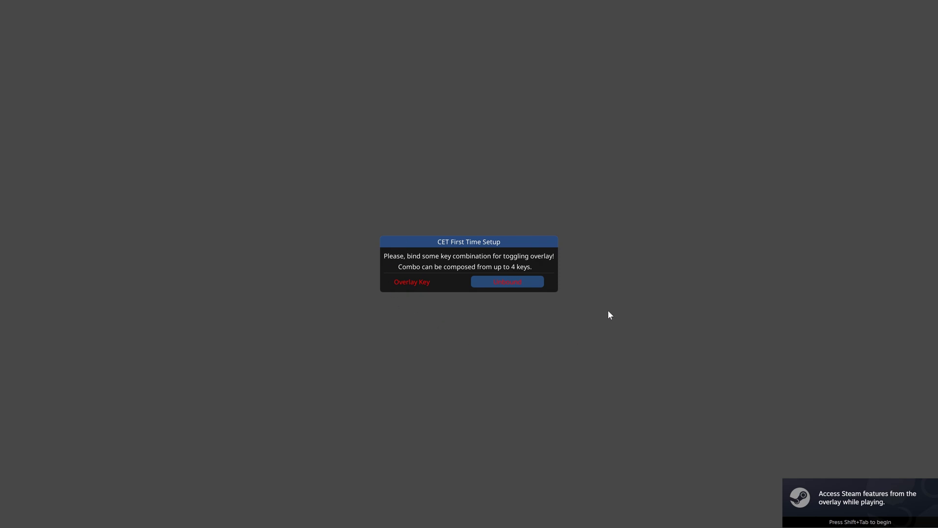
key("grave")
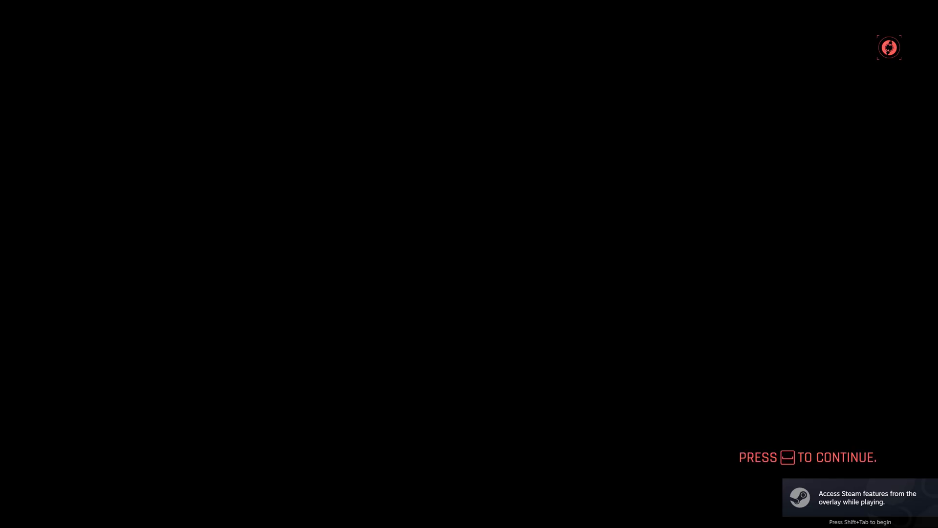
key("space")
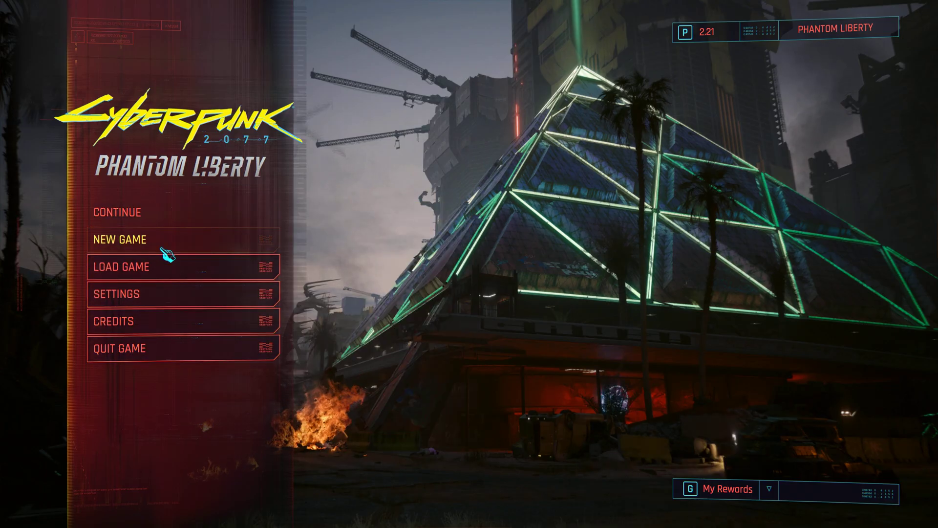
left_click(182, 354)
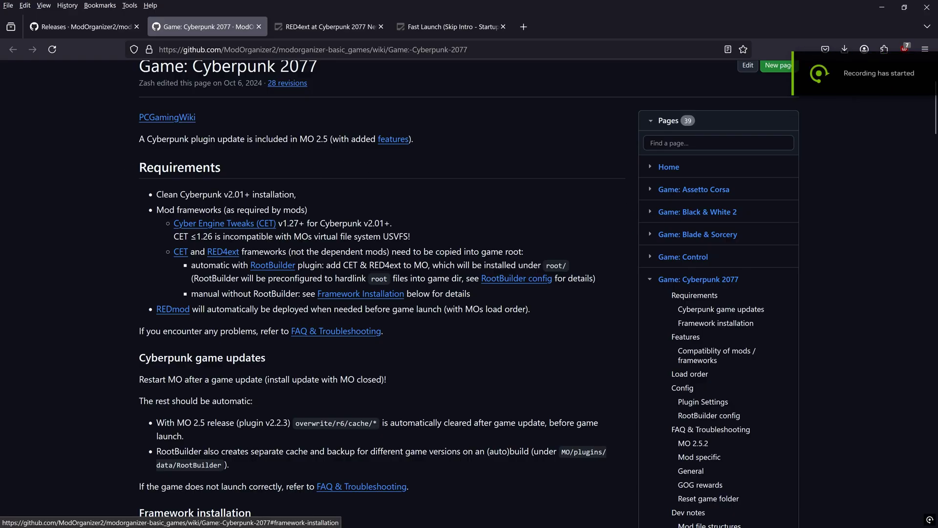
Step: Open Cyberpunk 2077's PCGamingWiki page and scroll to the Field of View section
scroll(160, 233, "up", 2)
left_click(160, 233)
scroll(469, 305, "down", 15)
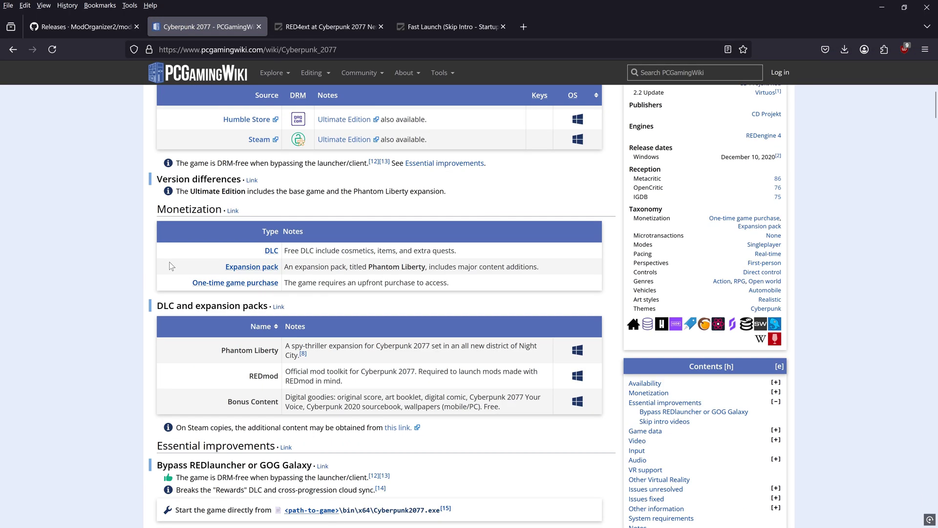
scroll(165, 266, "down", 15)
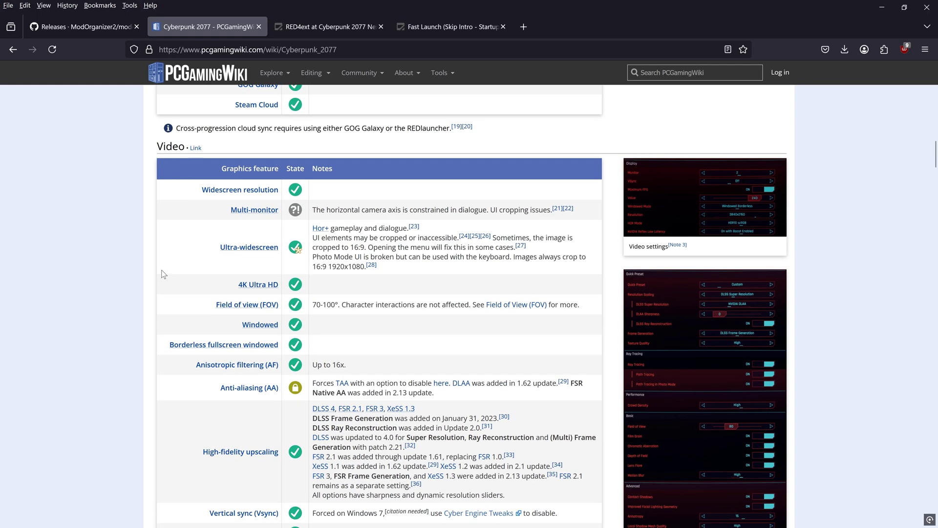
scroll(130, 271, "down", 5)
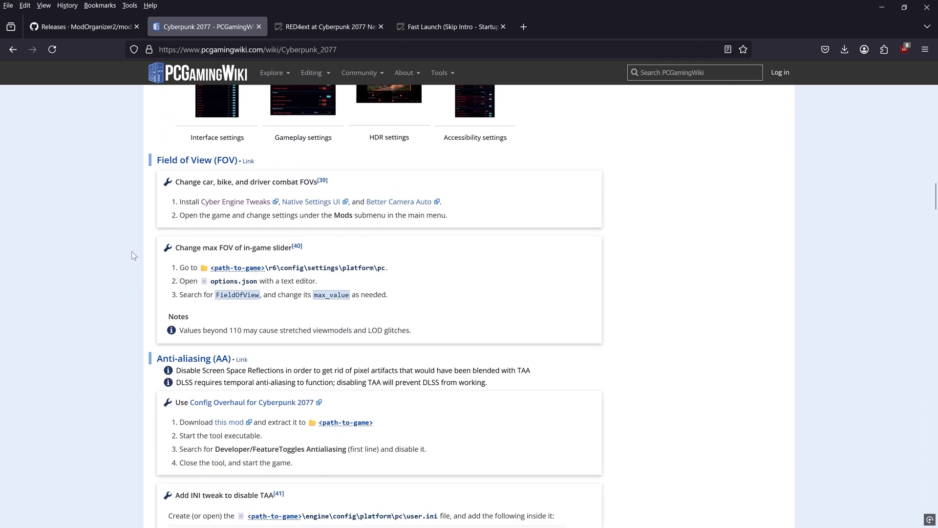
scroll(131, 251, "up", 2)
mouse_move(342, 510)
left_mouse_down()
mouse_move(176, 382)
mouse_move(450, 408)
mouse_move(342, 511)
left_mouse_up()
Step: Open Native Settings UI and Better Camera Auto in new tabs, showing Native Settings UI
right_click(301, 323)
left_click(344, 107)
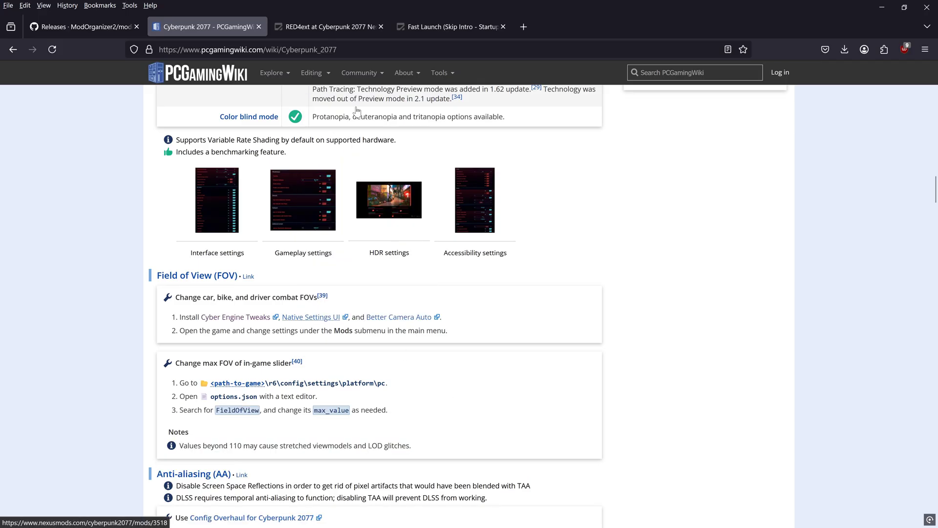
right_click(383, 322)
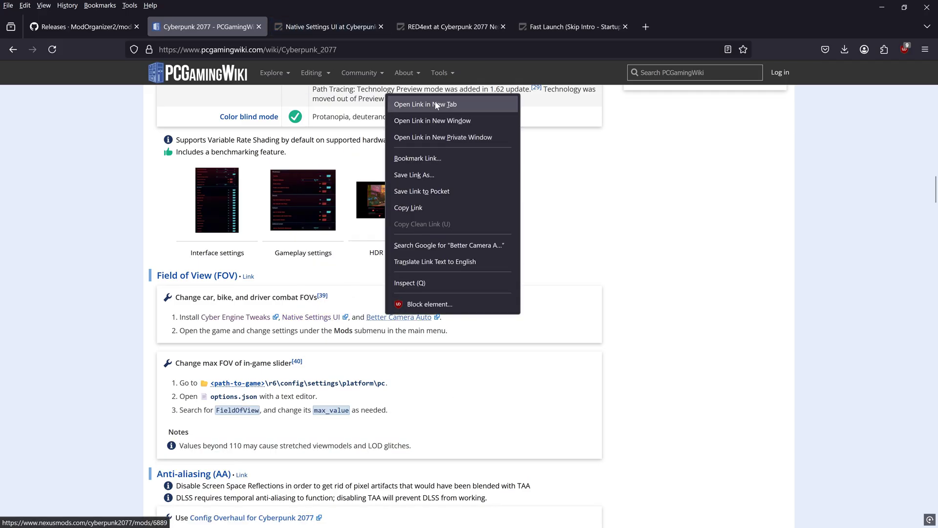
left_click(411, 103)
scroll(147, 254, "down", 2)
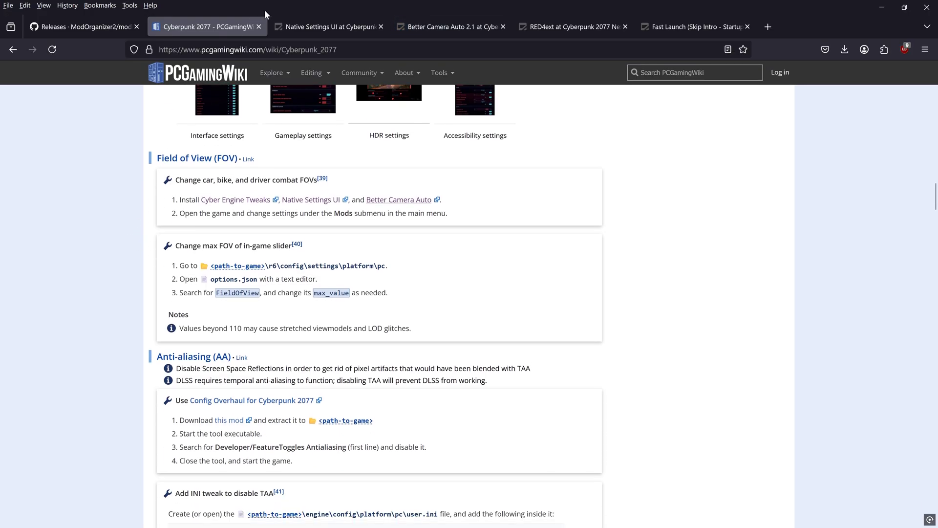
left_click(356, 26)
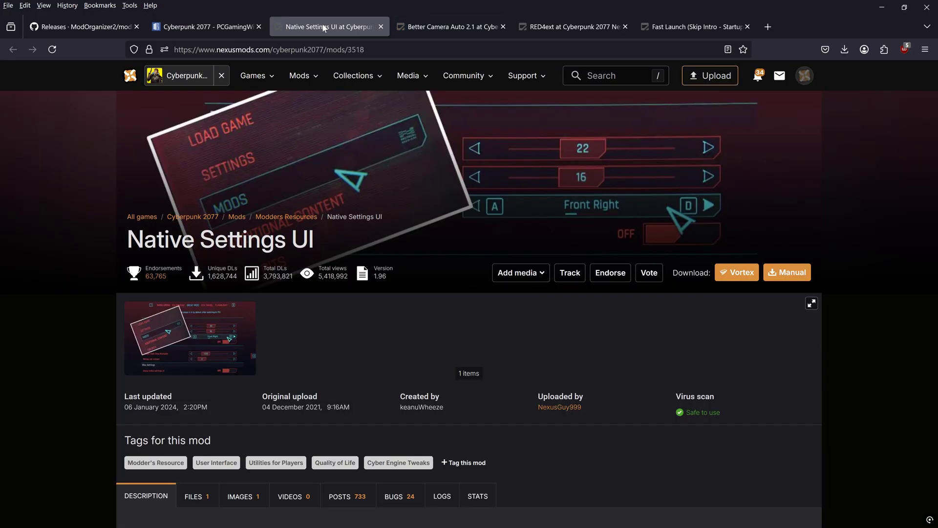
Step: Send Native Settings UI 1.96 to the mod manager from its FILES tab
left_click(195, 495)
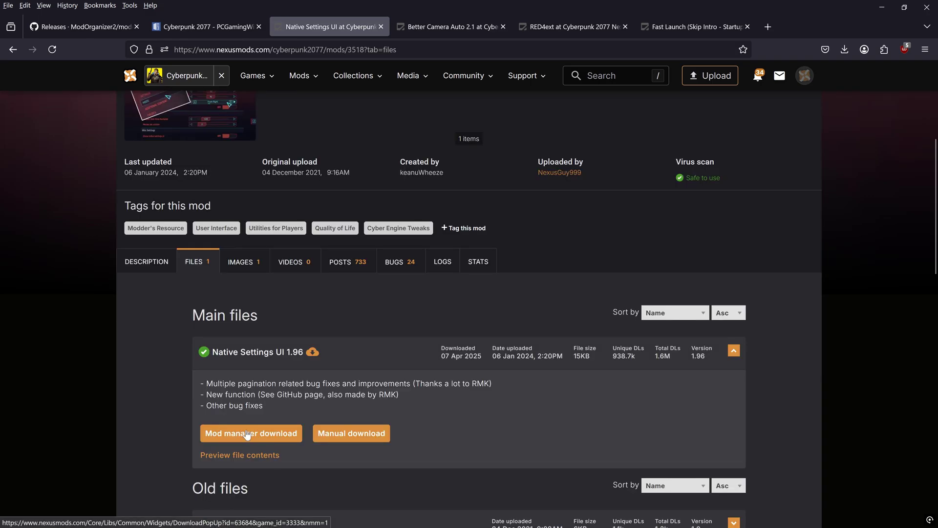
left_click(247, 434)
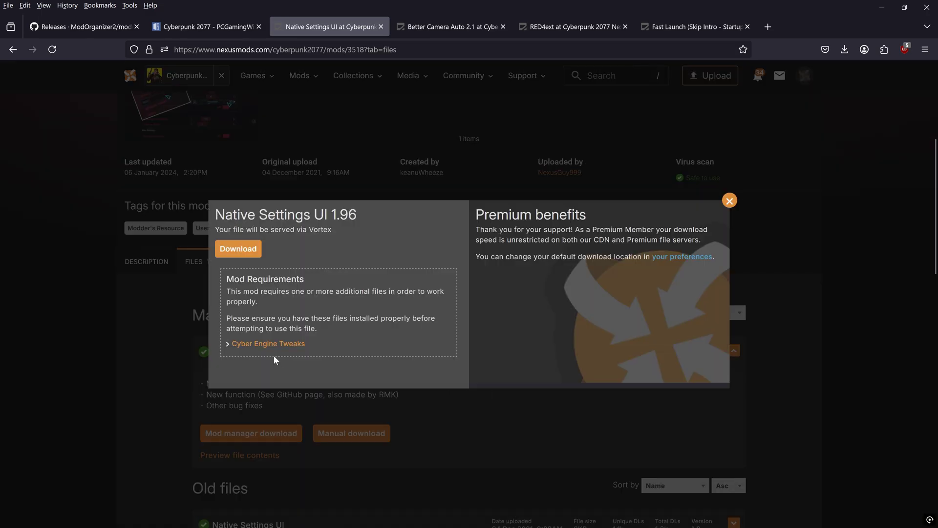
left_click(249, 259)
Step: Send Better Camera Auto 2.1 to the mod manager and return to Mod Organizer
left_click(458, 30)
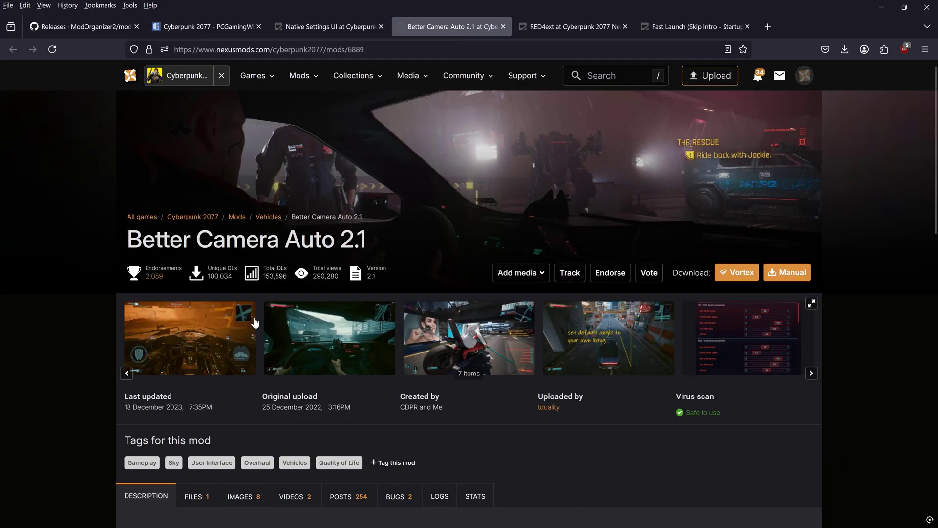
scroll(271, 359, "down", 6)
left_click(195, 203)
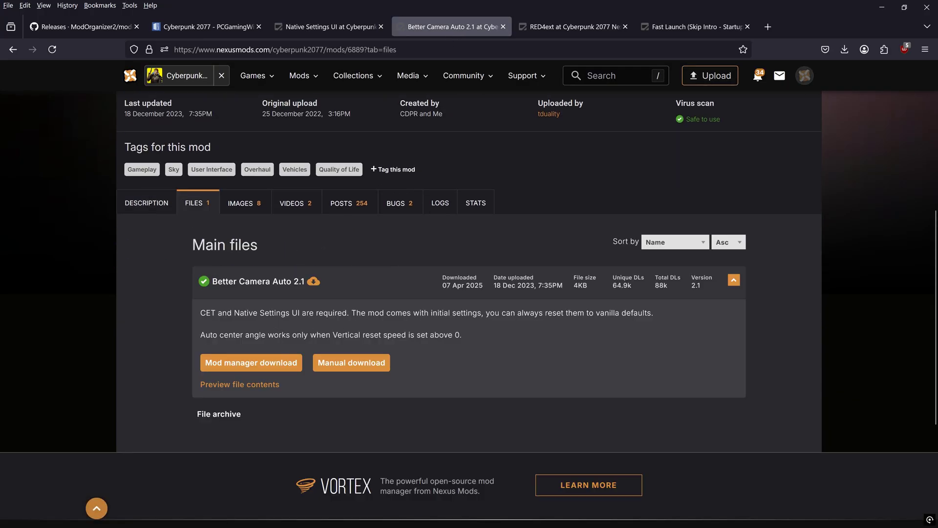
left_click(244, 364)
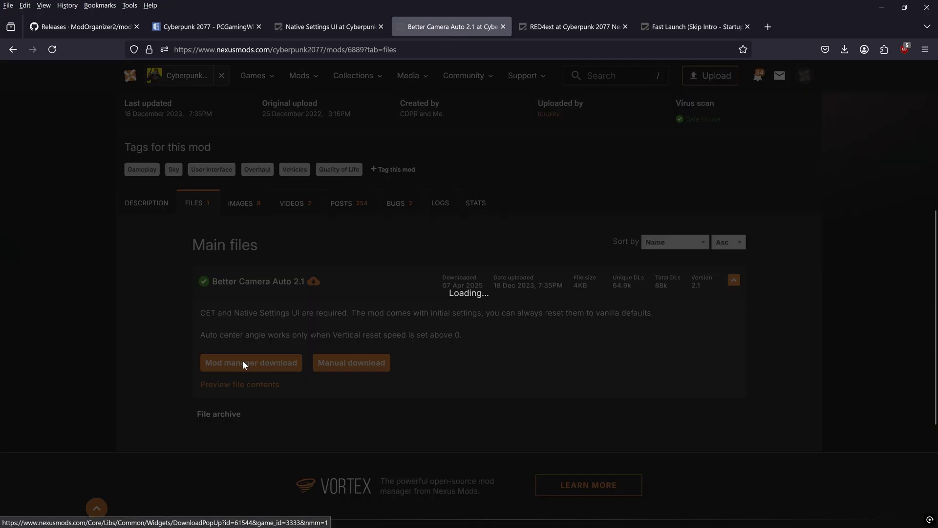
left_click(245, 244)
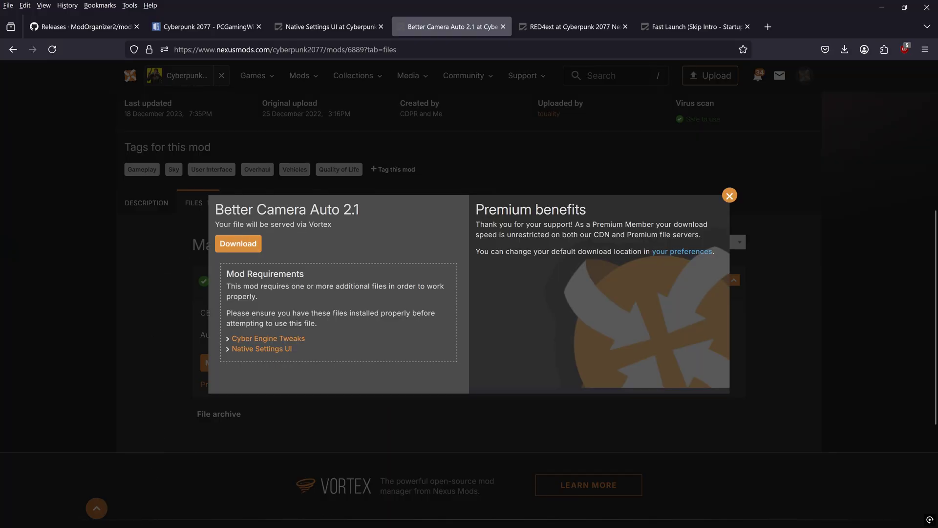
key("alt+Tab")
Step: Create a new mod list separator named UI
right_click(364, 196)
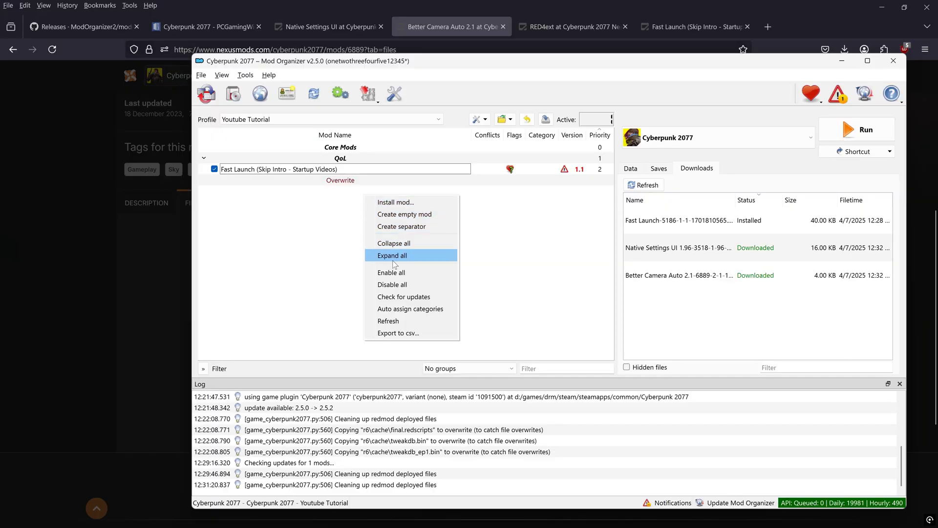
left_click(401, 227)
type("UI")
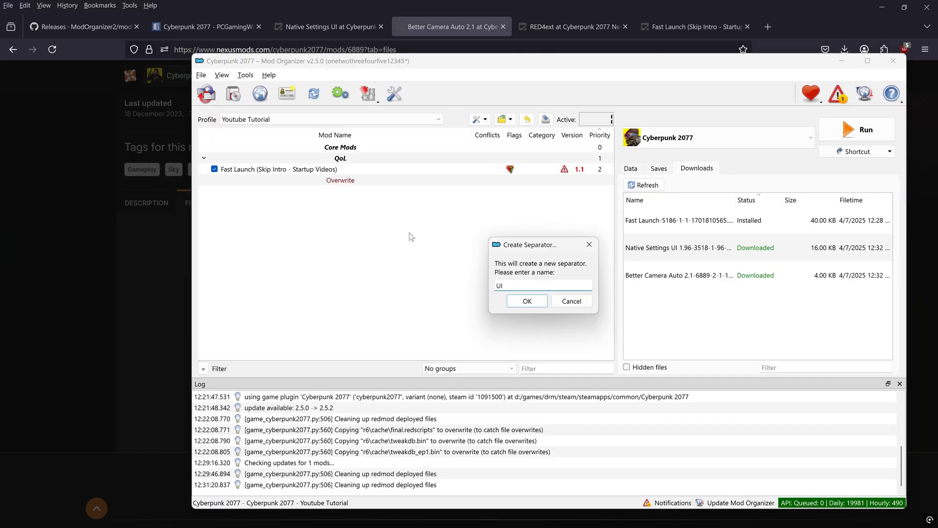
left_click(527, 300)
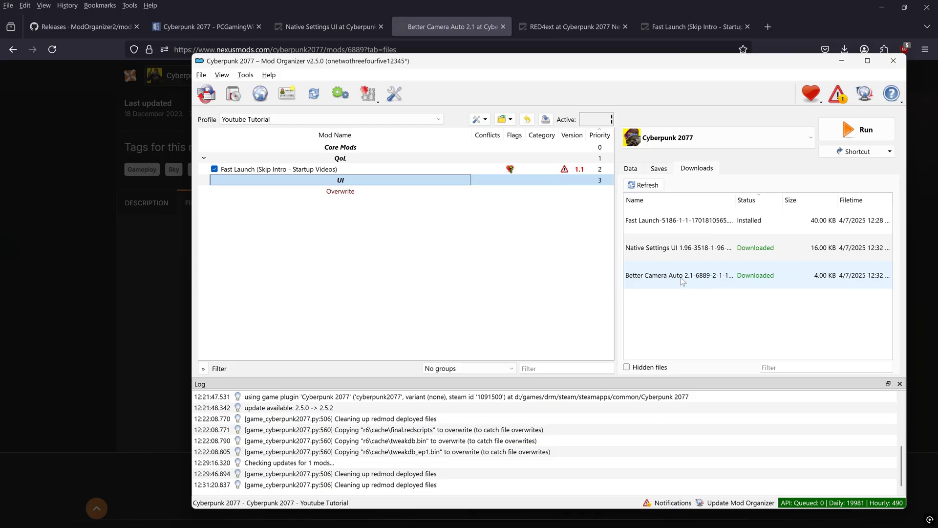
Step: Install Better Camera Auto 2.1 and Native Settings UI, move UI above QoL, enable Better Camera Auto
left_click_drag(682, 280, 478, 168)
left_click_drag(356, 193, 341, 156)
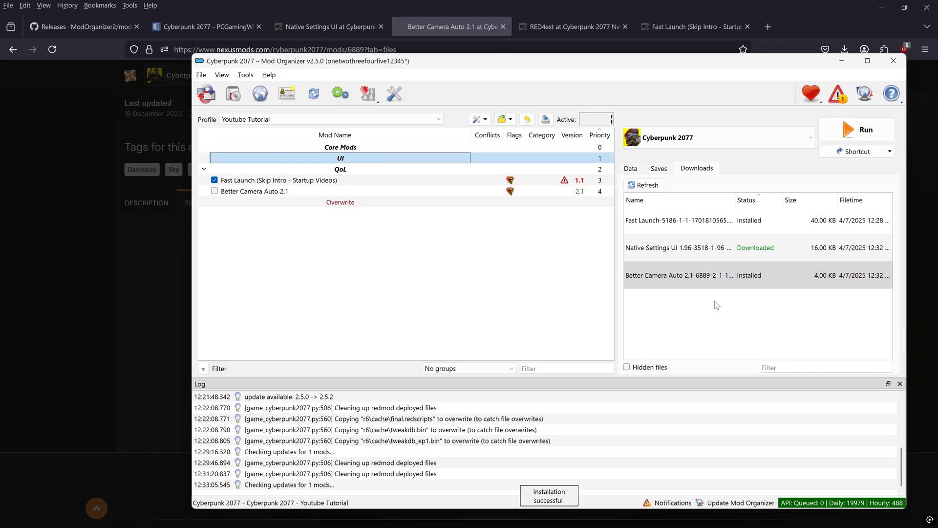
left_click_drag(671, 255, 478, 169)
left_click(580, 292)
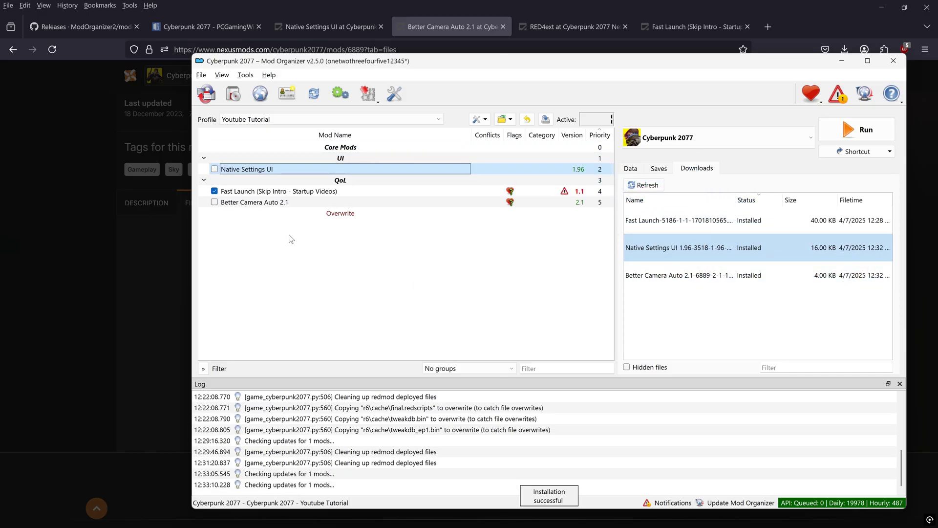
left_click(214, 201)
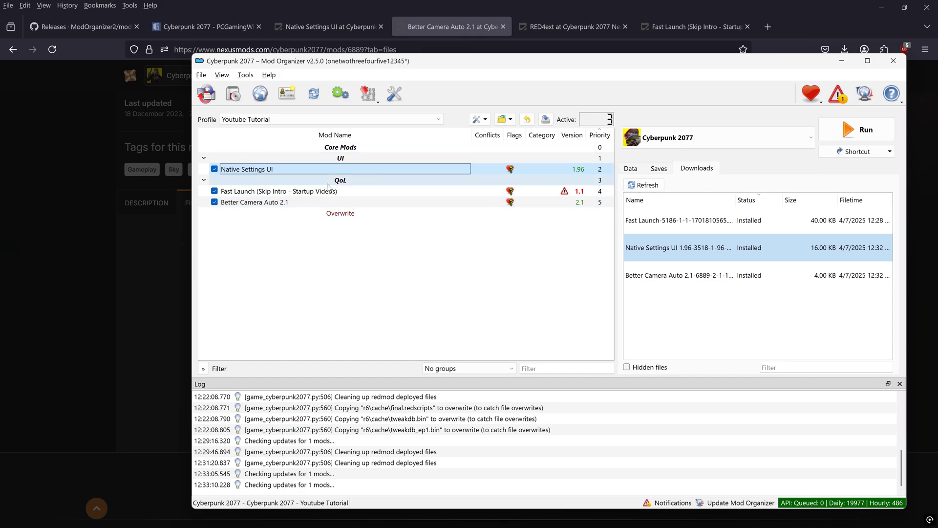